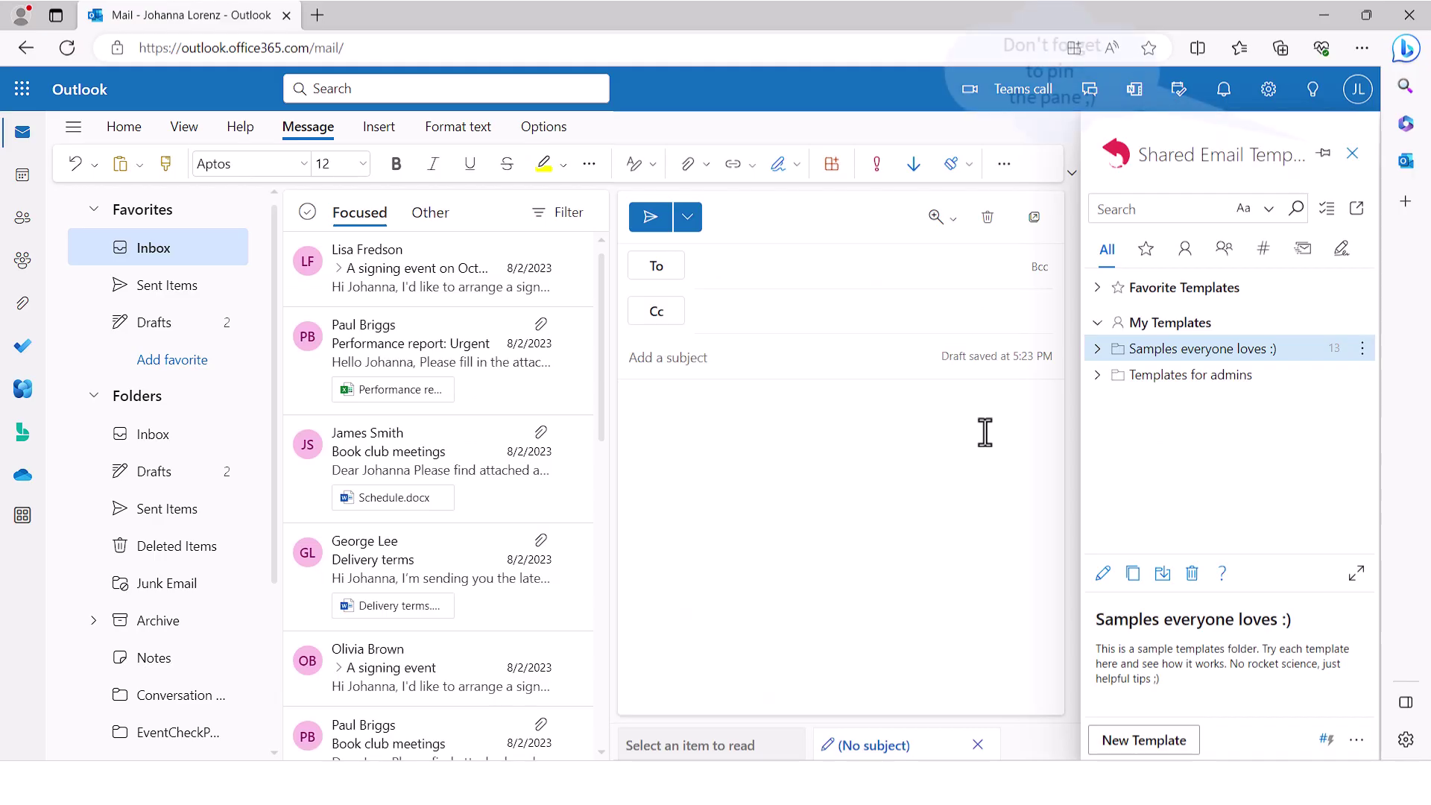
Pin the Shared Email Templates pane so it stays open beside the draft
click(1323, 155)
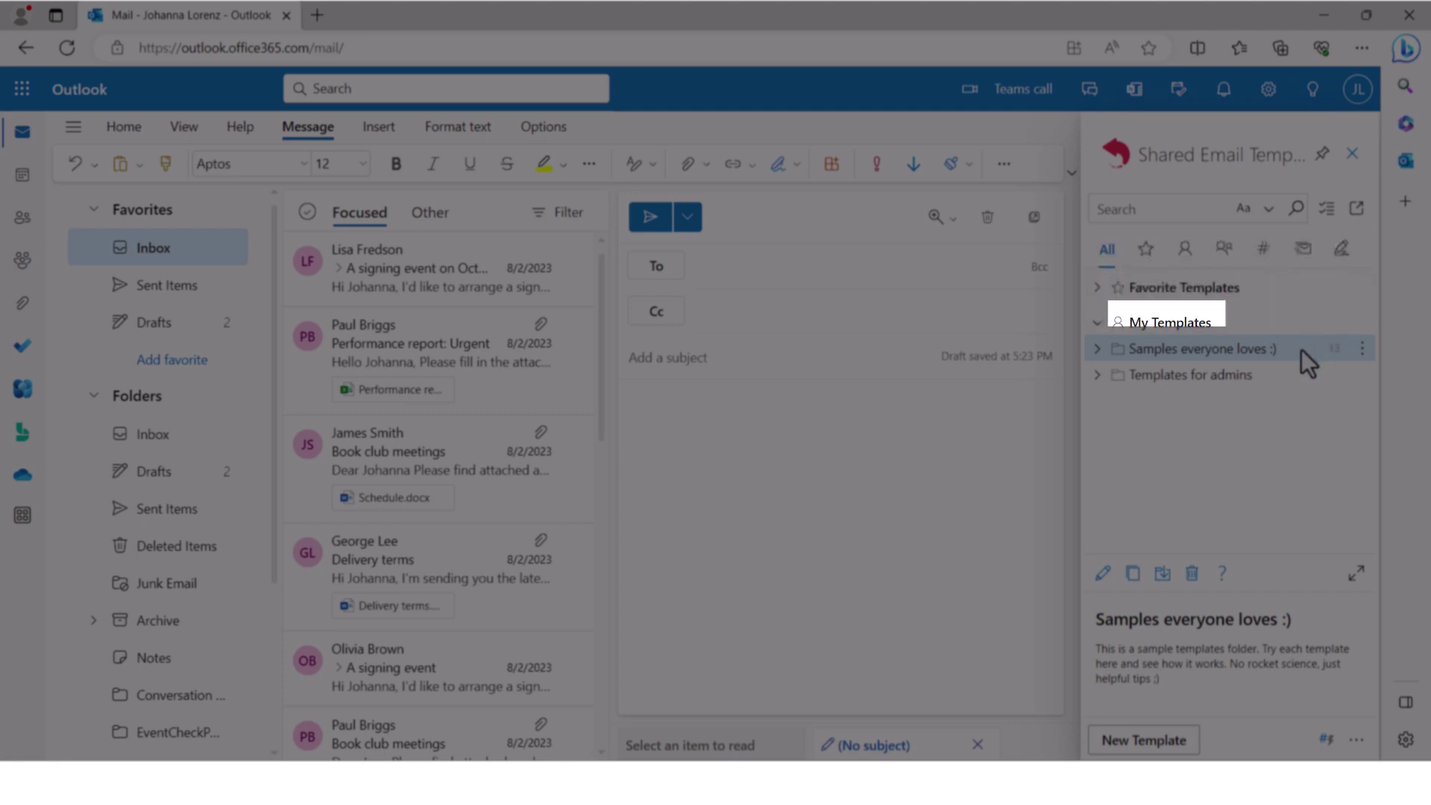
Expand 'Samples everyone loves :)', preview '02 Hello, World!', and open the add-in's '...' menu
click(1096, 348)
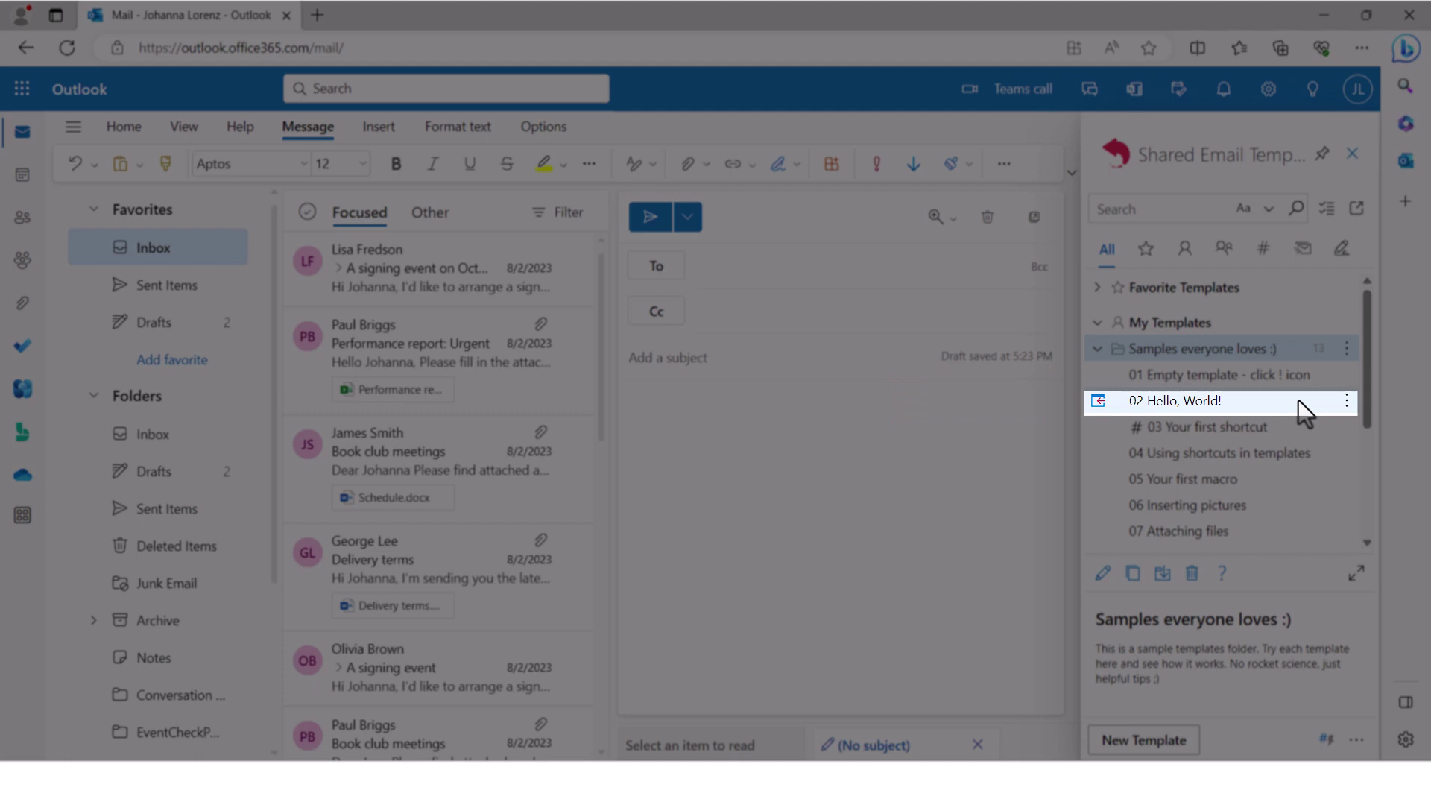
click(1299, 400)
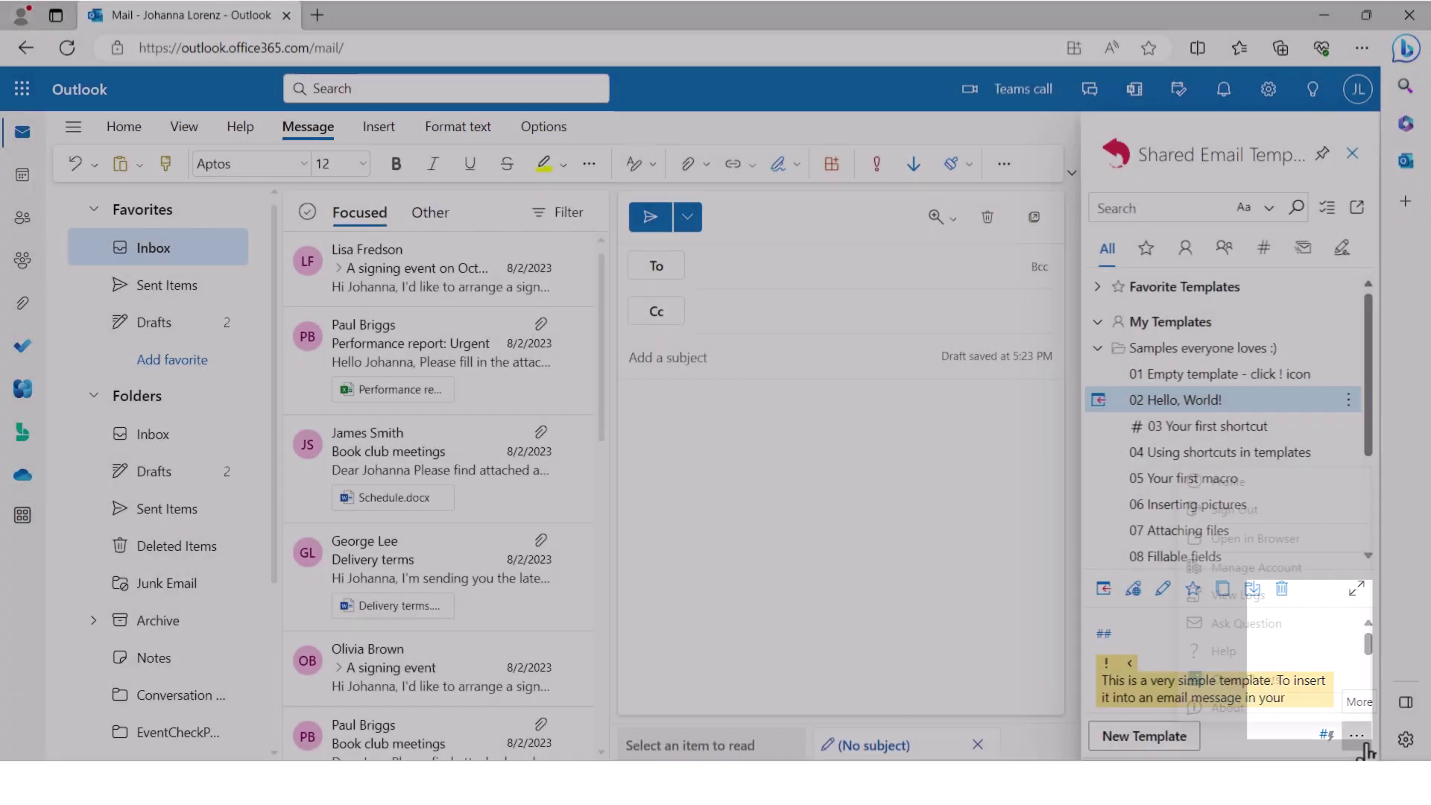
click(1363, 742)
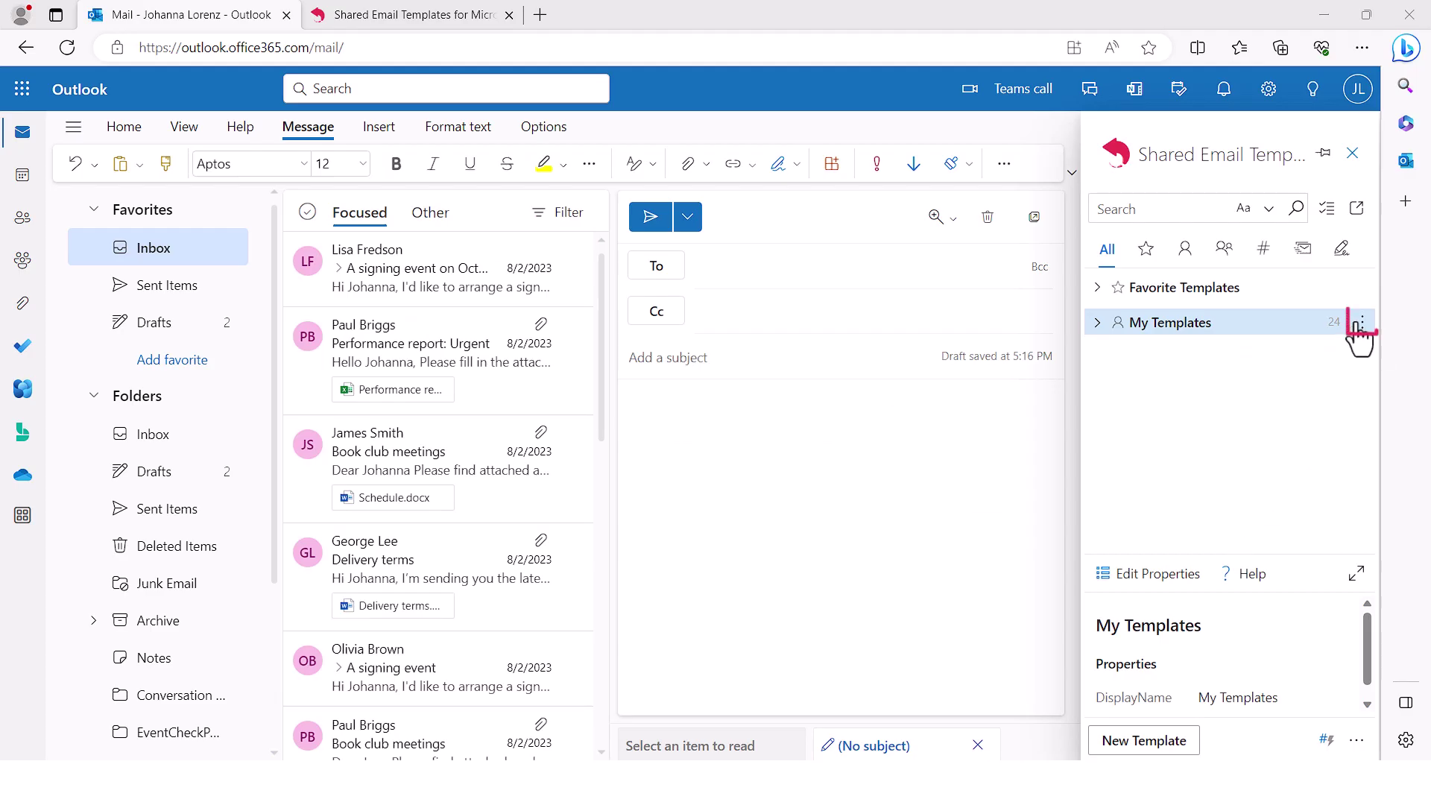
Add a 'Customer support' folder to My Templates
click(1362, 322)
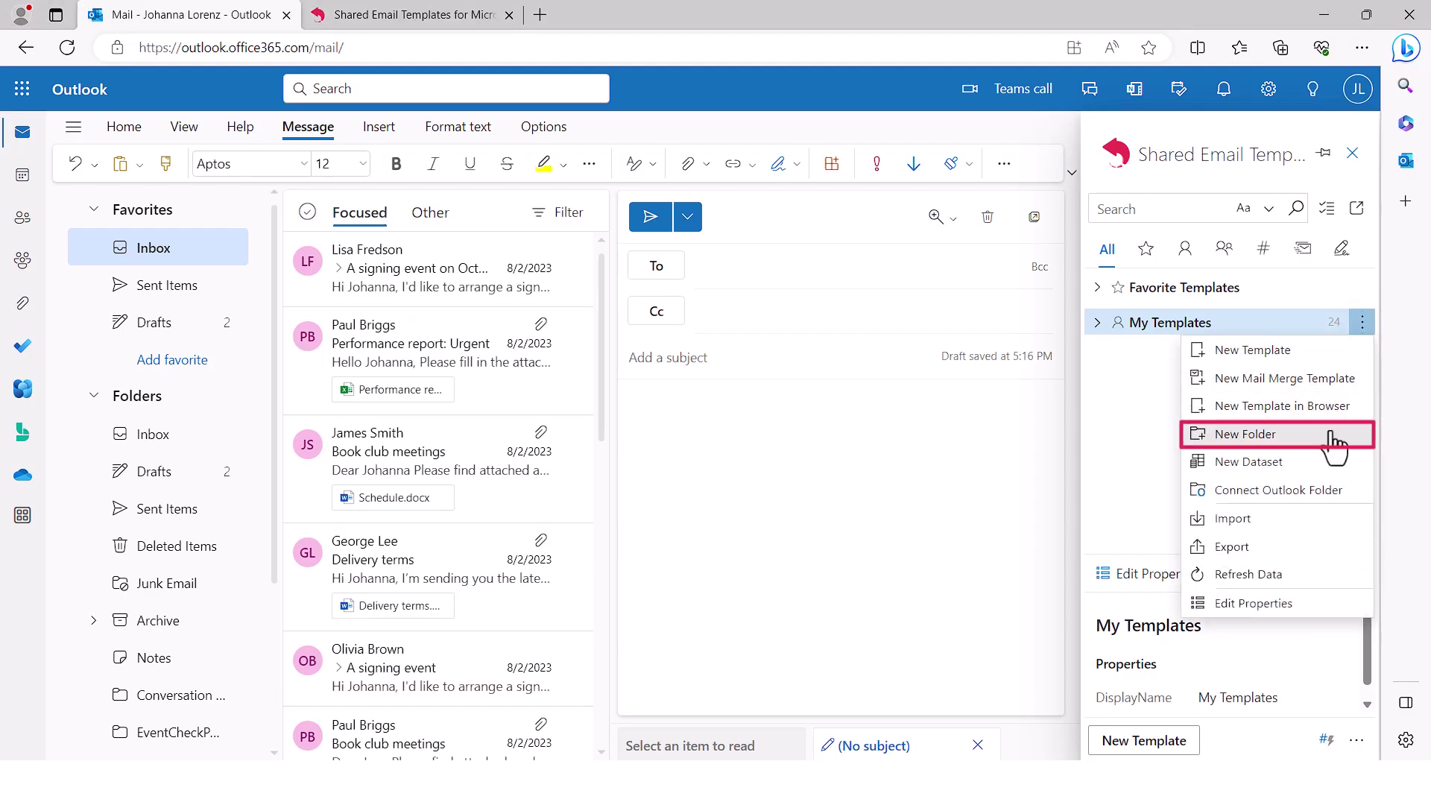
click(1334, 434)
text(Custom)
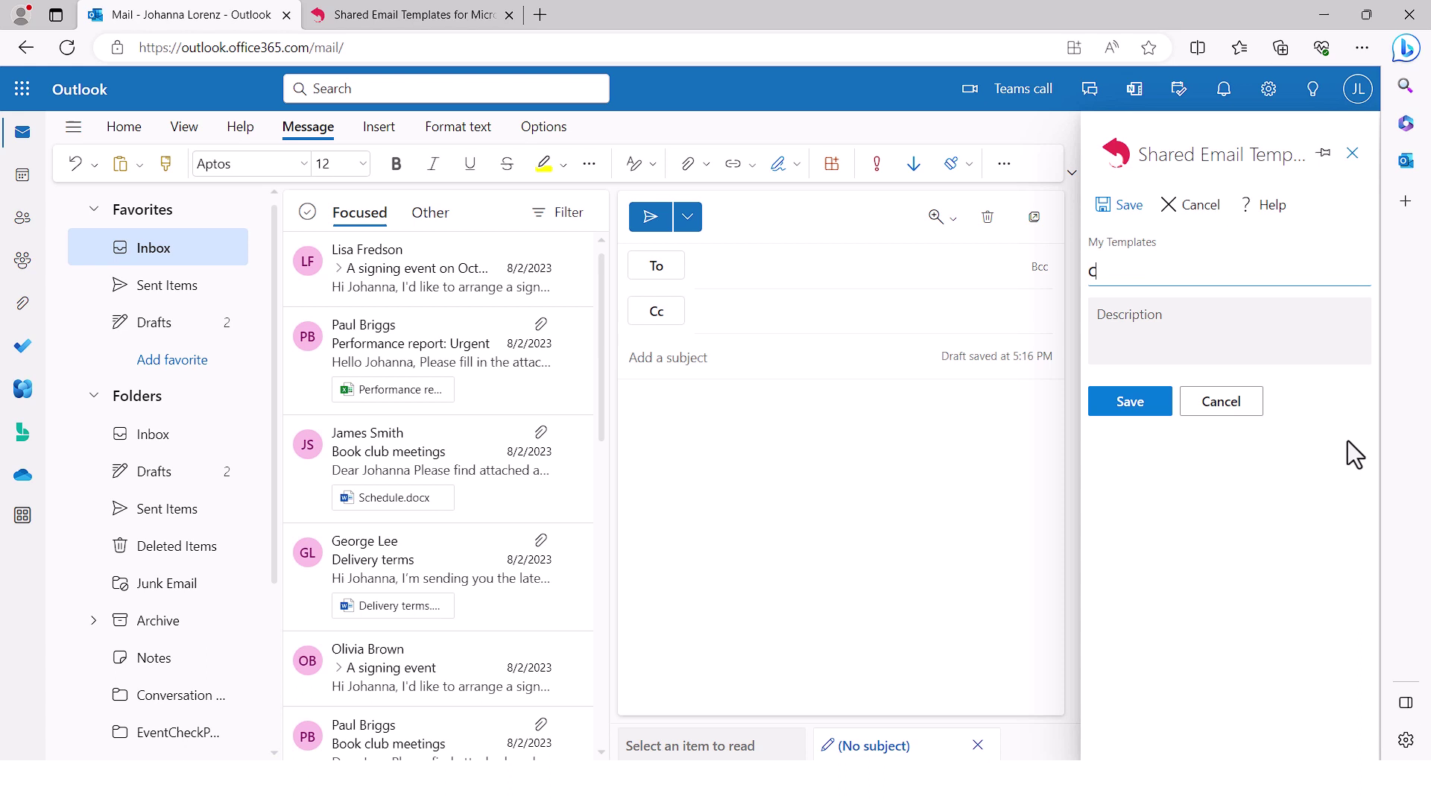
text(er support)
click(1105, 402)
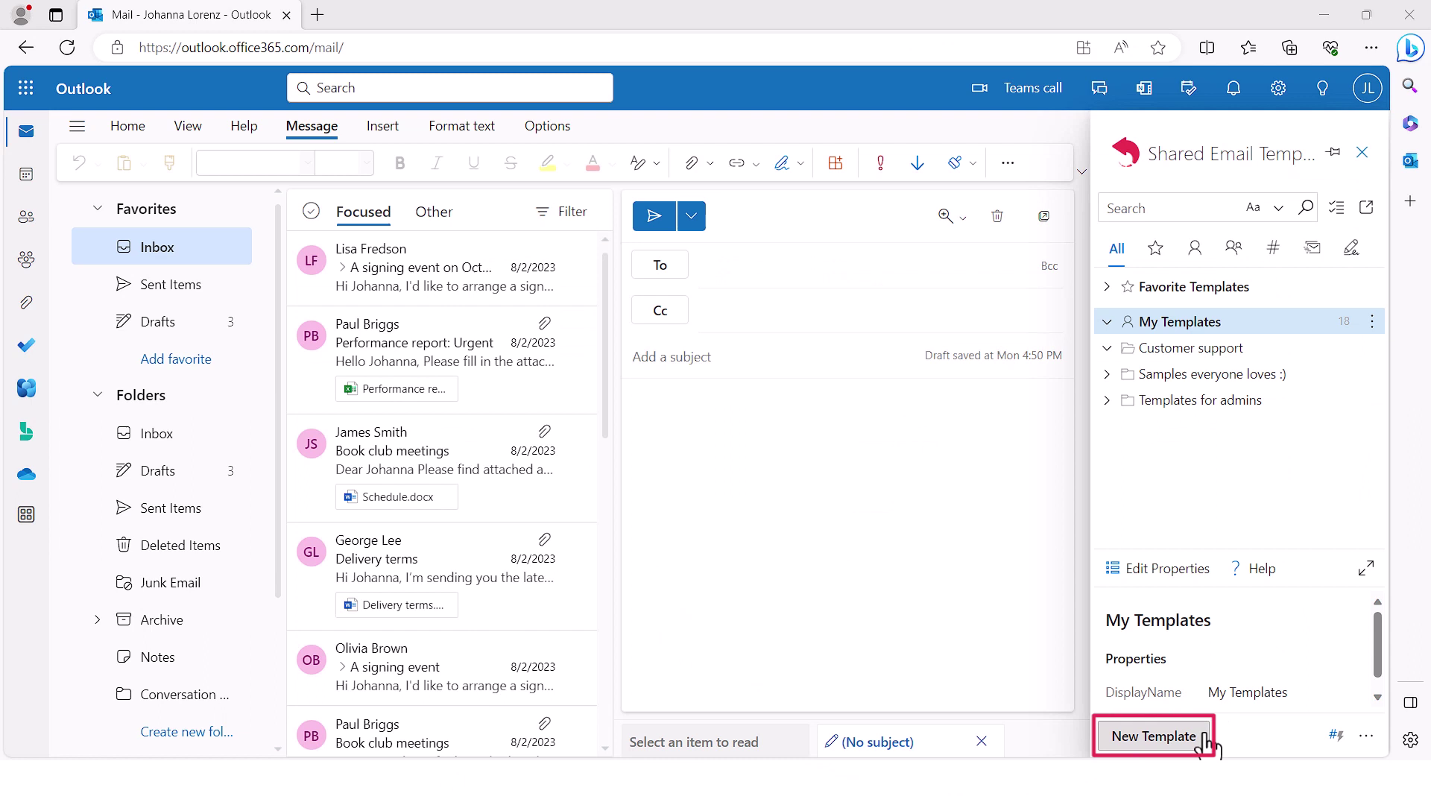
Save a 'Thank you!' template: Hello, thanks for choosing BestBooks, and 'Happy reading!'
click(1201, 739)
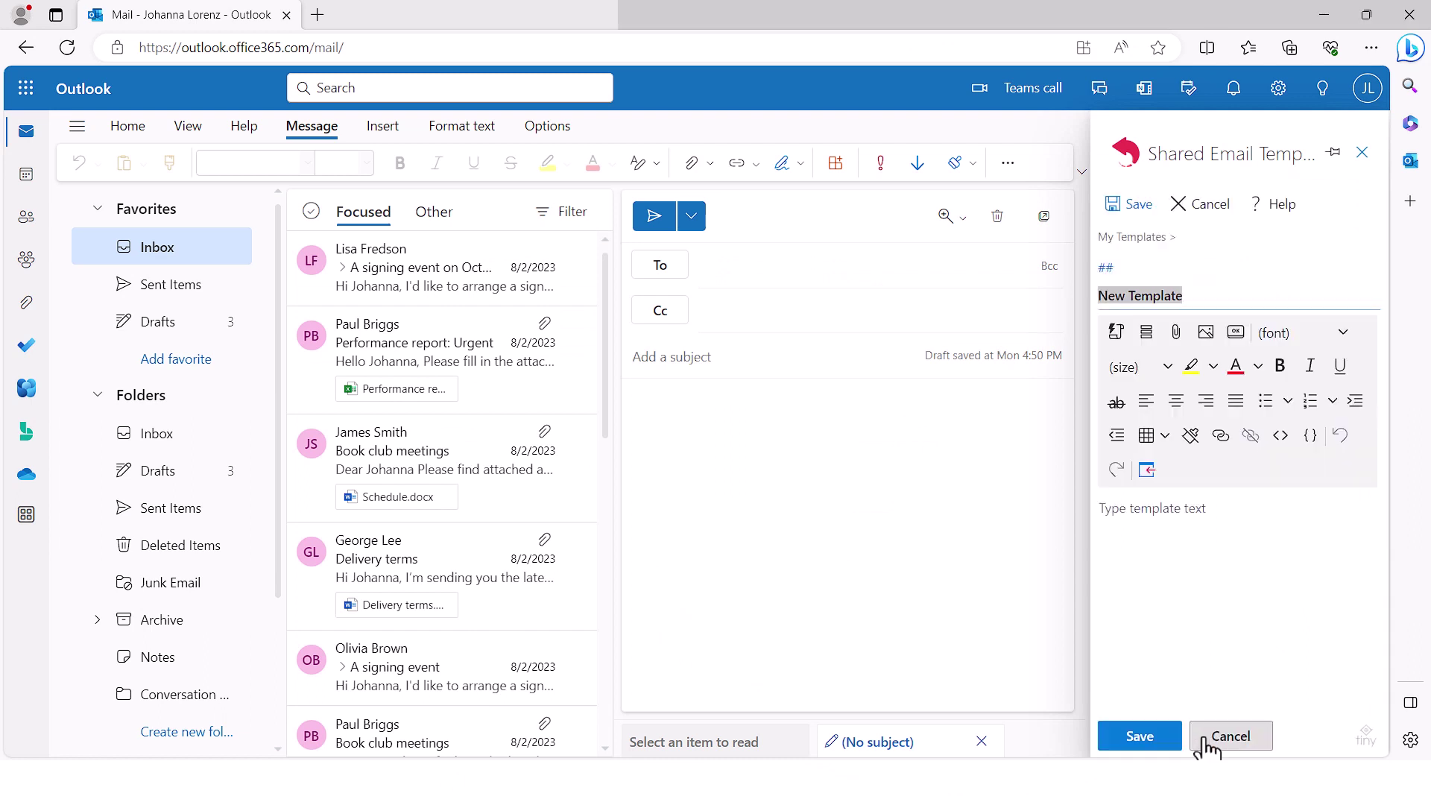
text(Thank you!)
click(1132, 508)
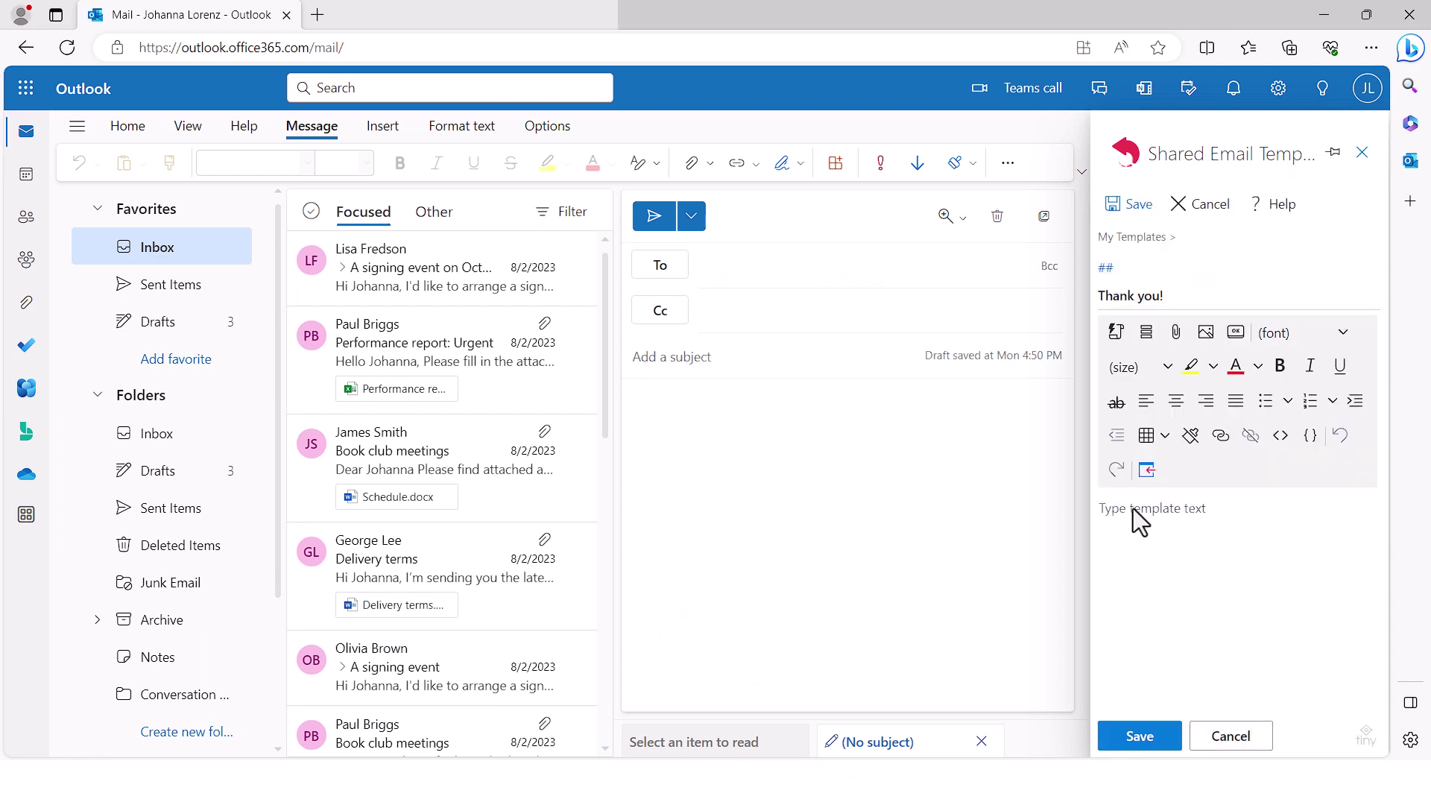
text(Hello)
key(Return)
text(Thank you for ch)
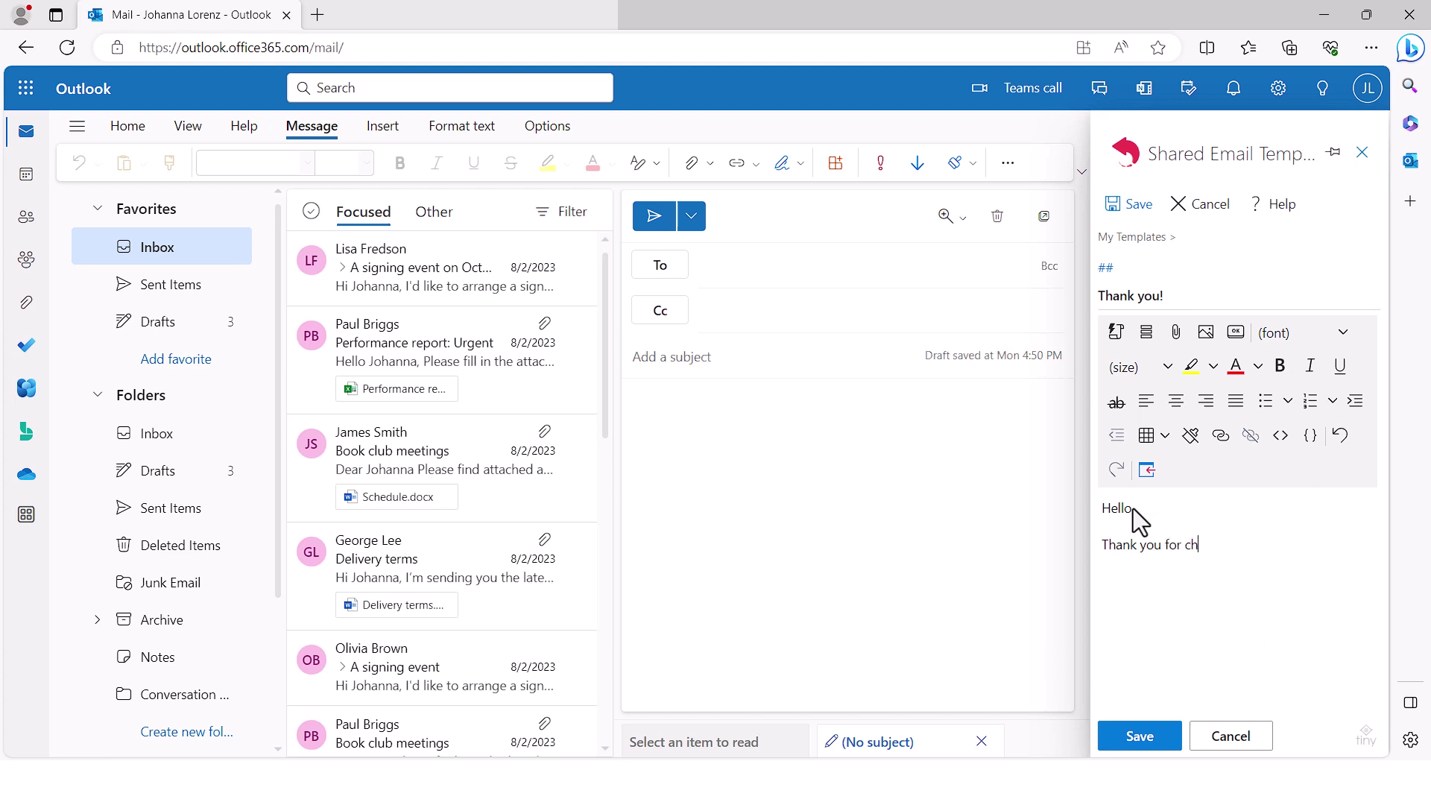
text(oosing BestBooks. We're excited)
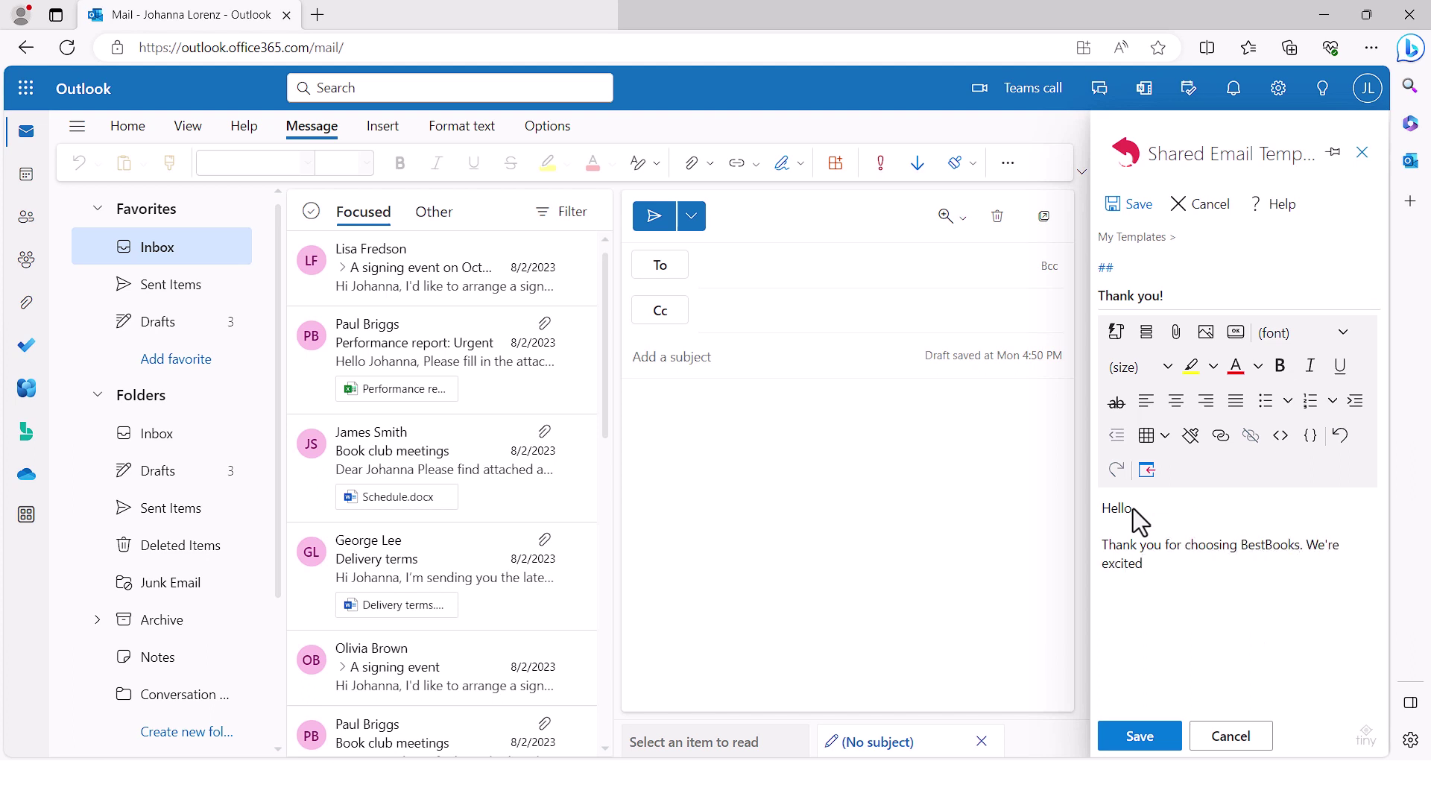
text( to be part of your reading journey.)
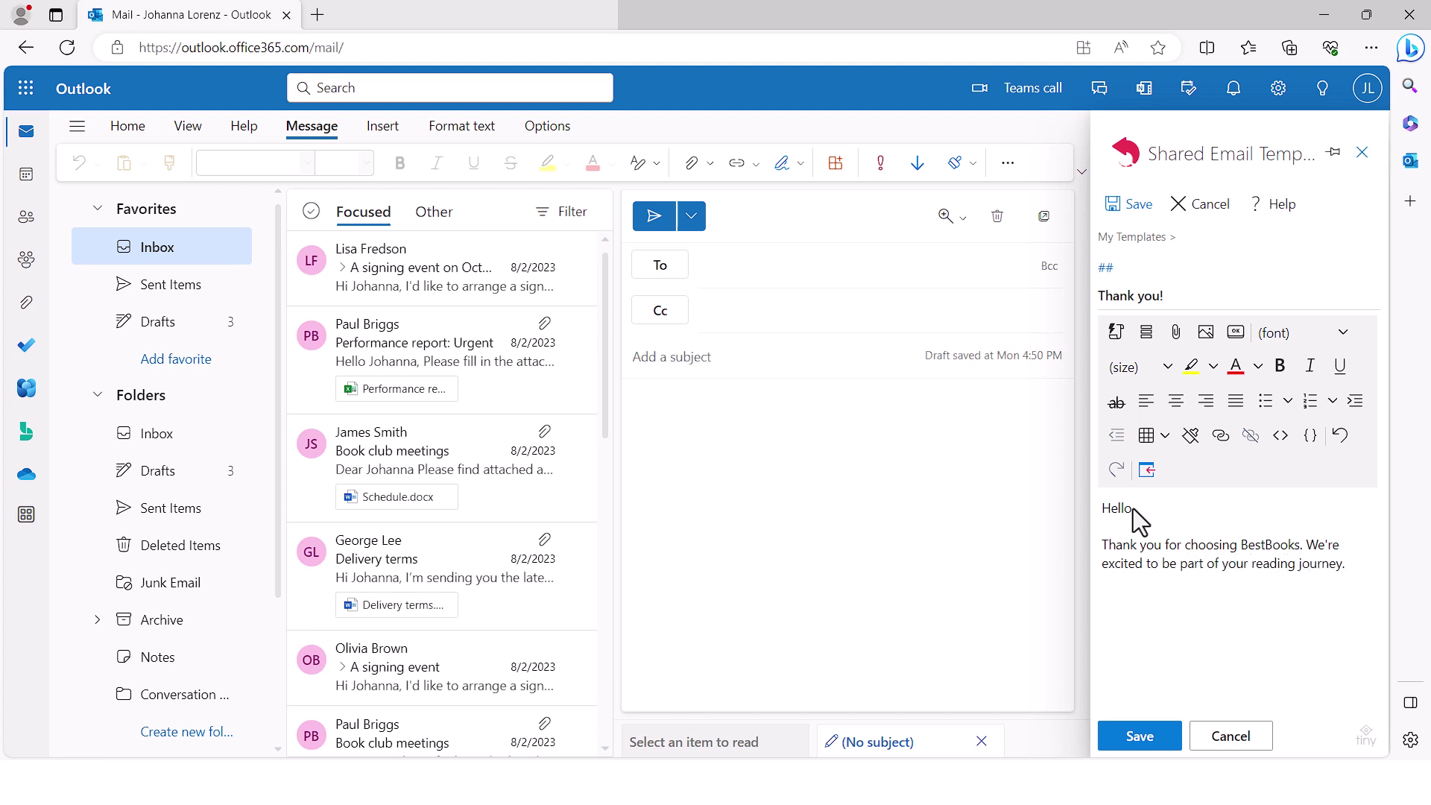
key(Return)
key(Return)
text(Happy reading!)
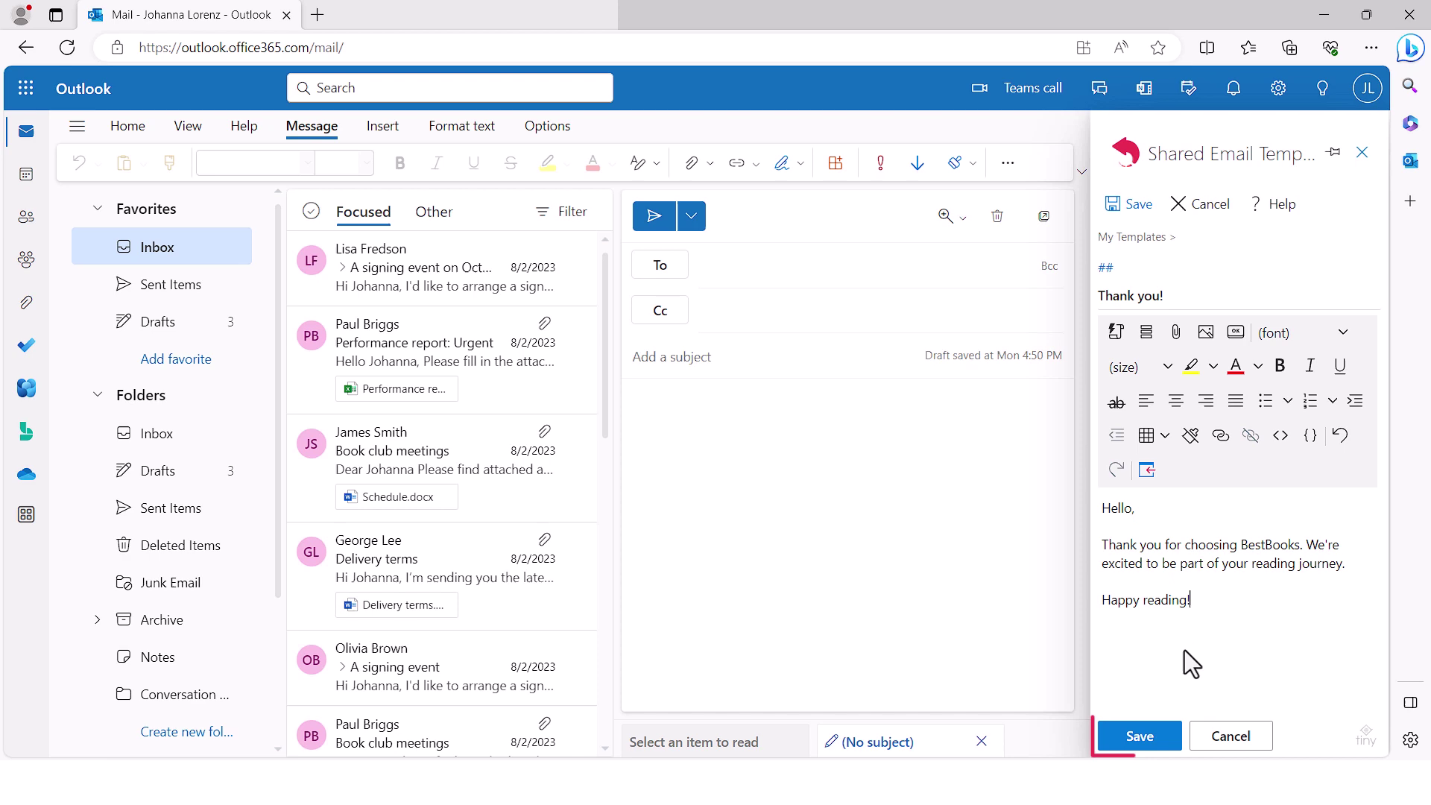
click(1162, 738)
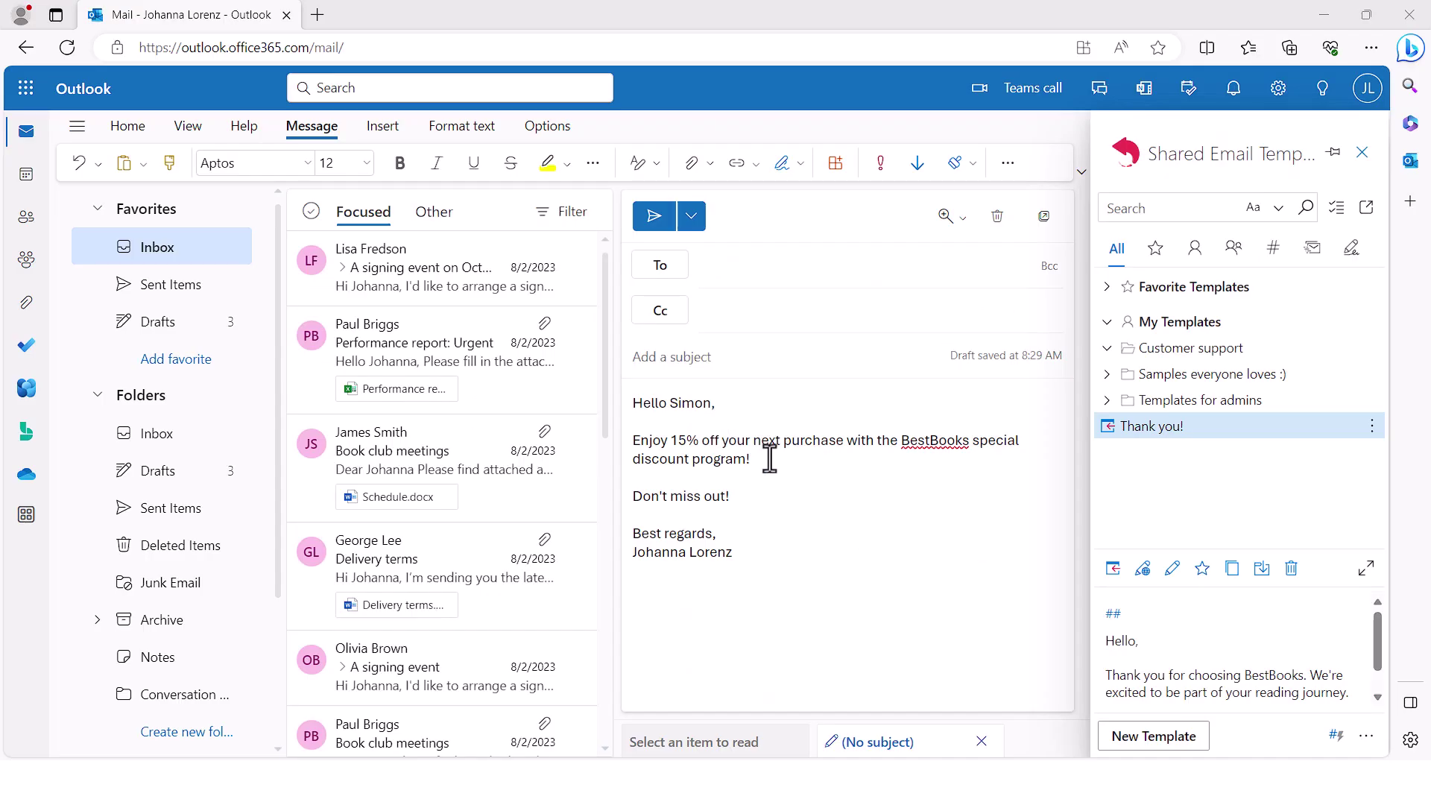
Turn the email's 15%-off sentence into a 'Discount program' template
drag(752, 459, 634, 441)
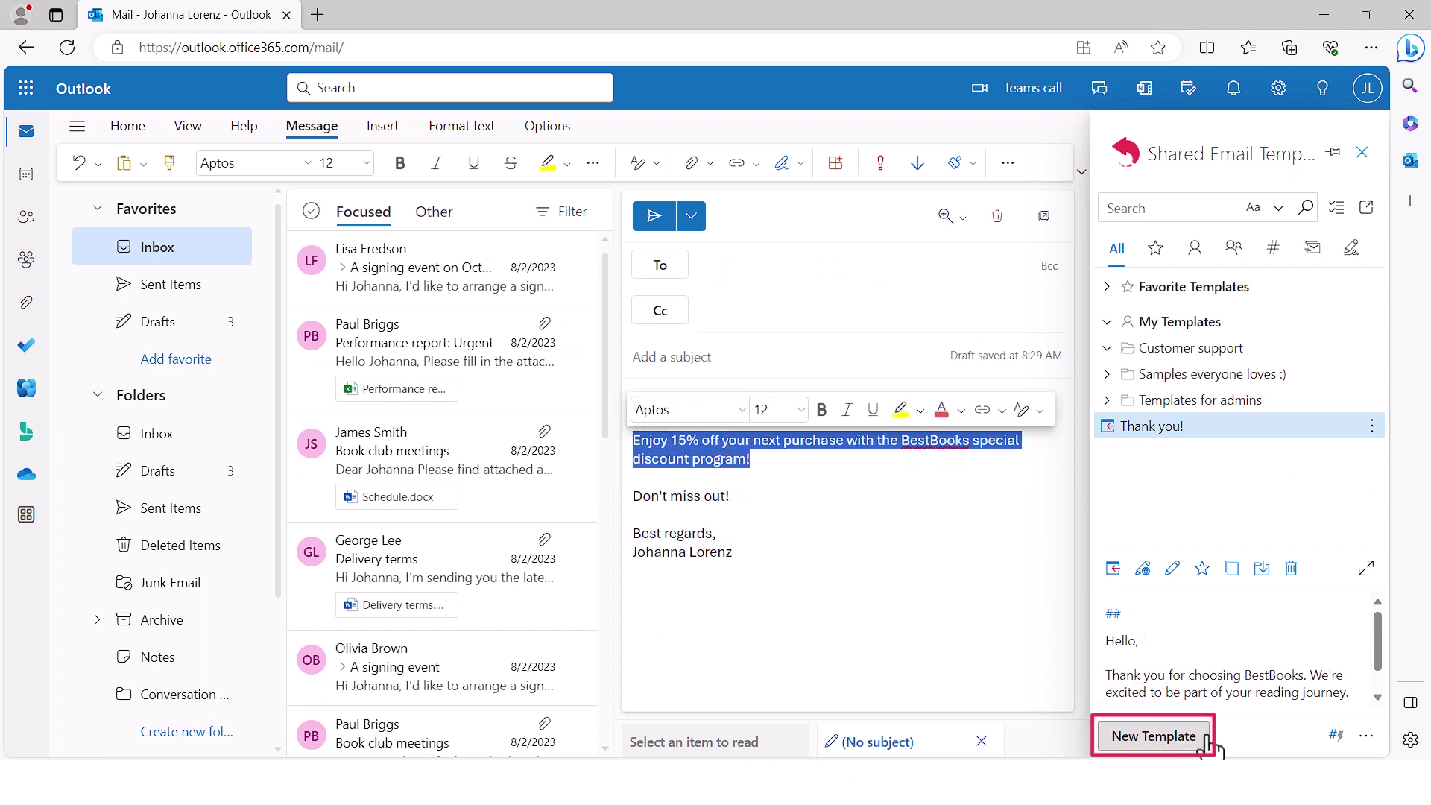
click(1154, 736)
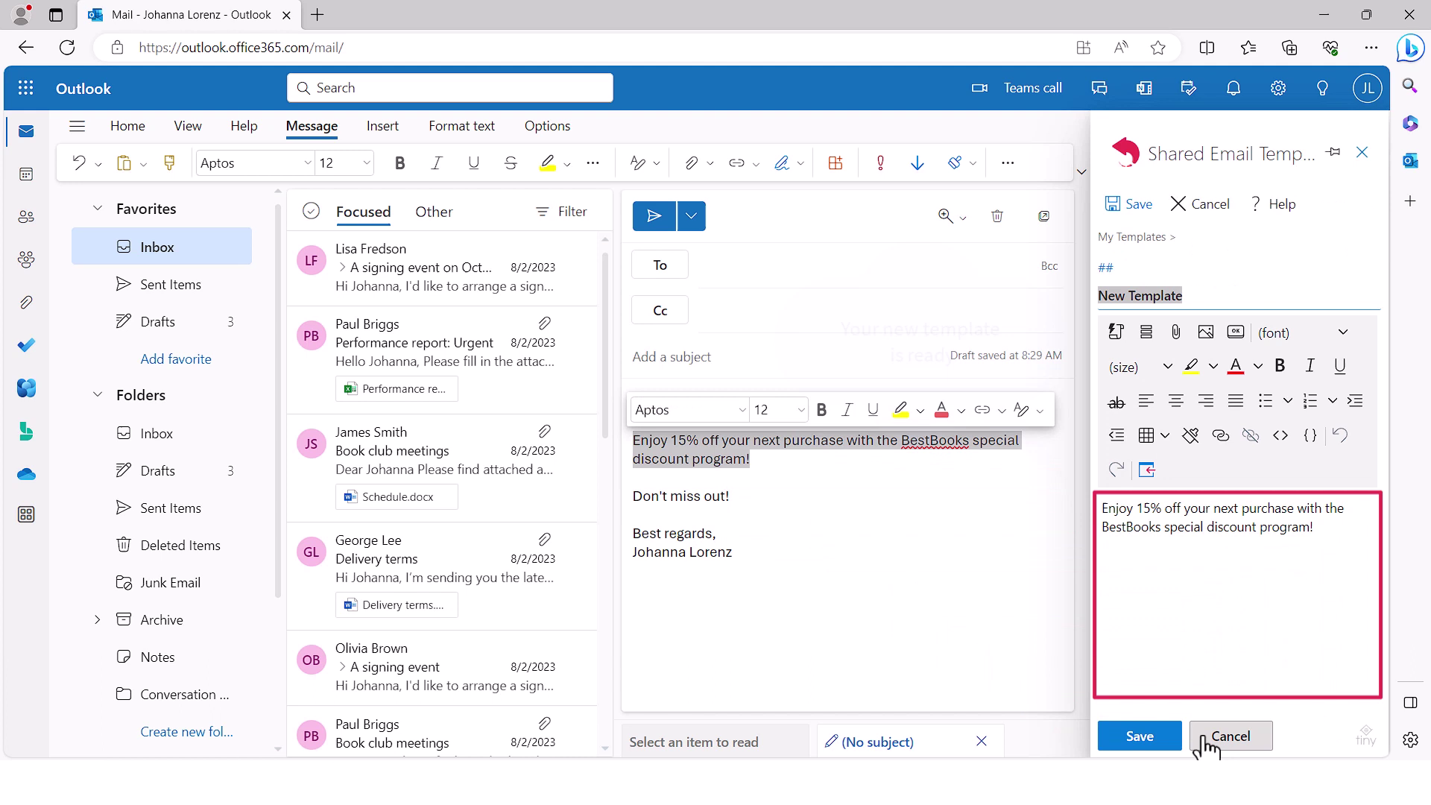
text(D)
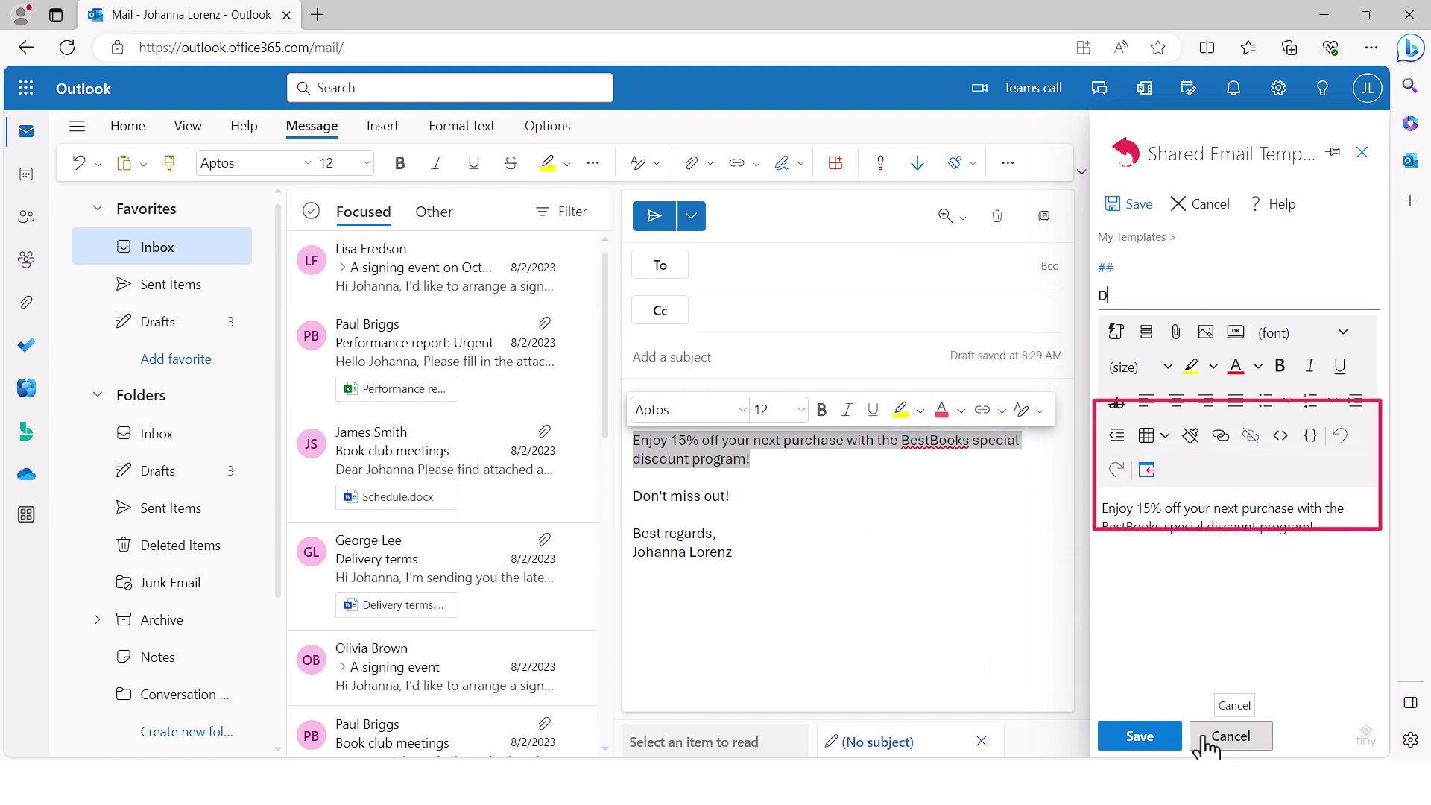
text(iscount )
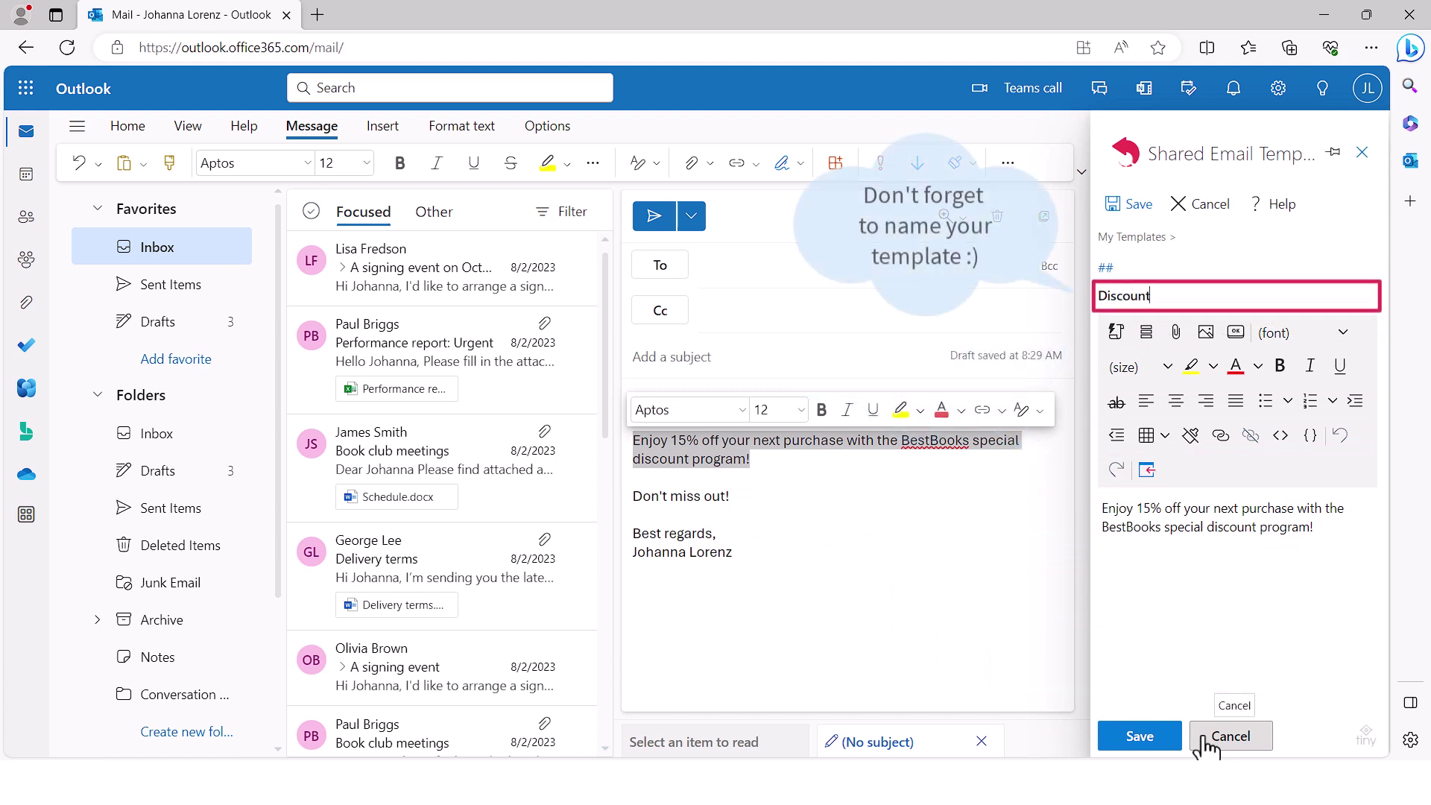
text(pr)
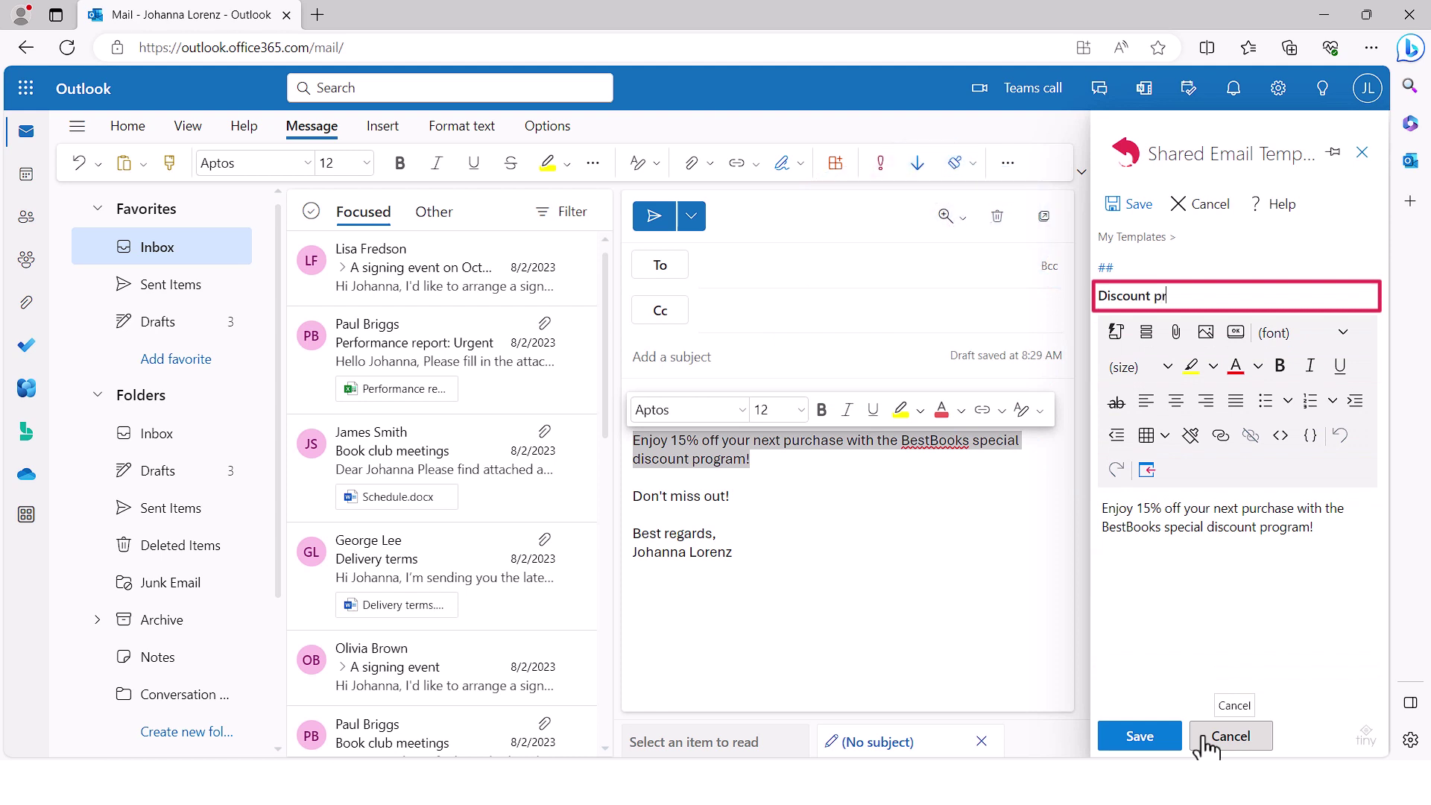
text(ogram)
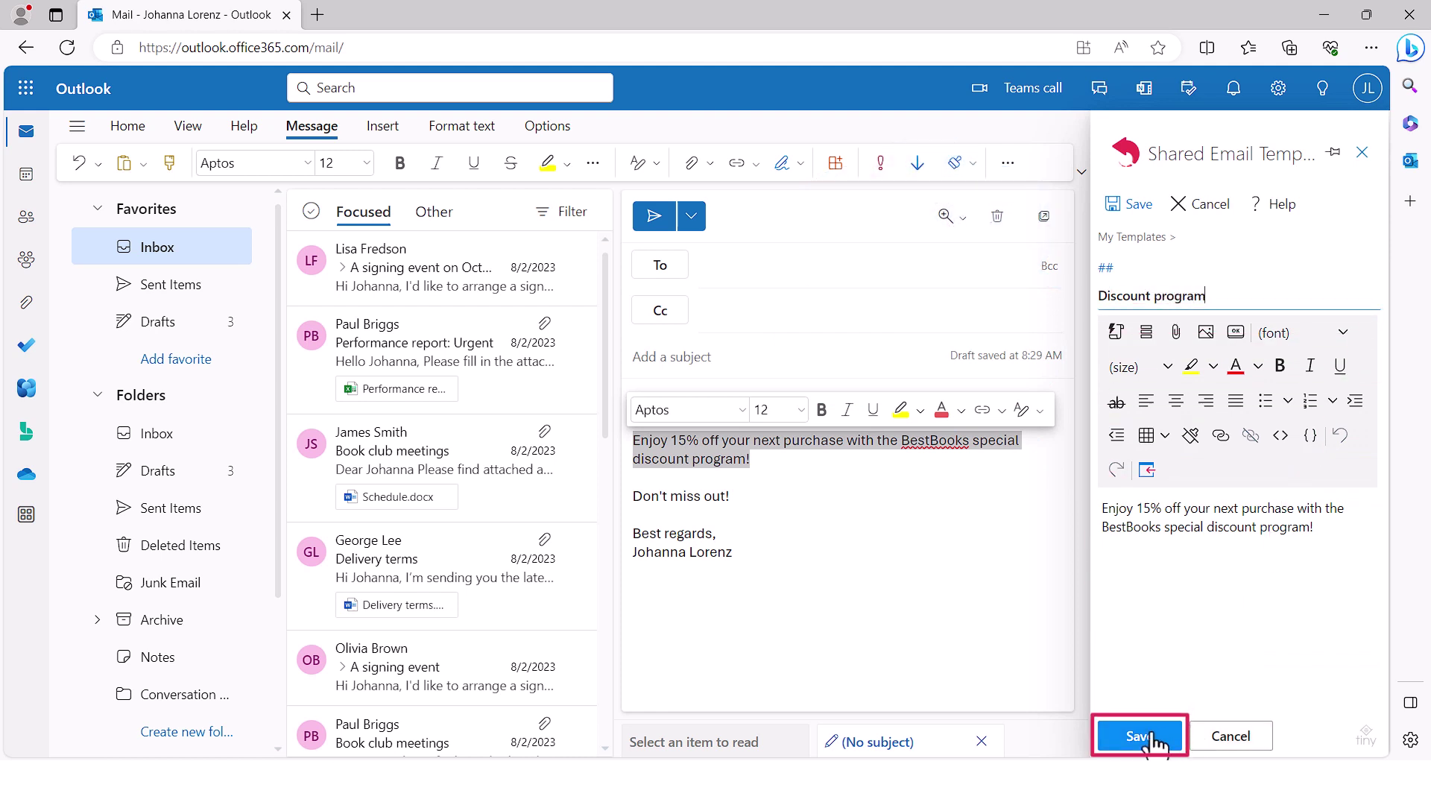
click(1163, 738)
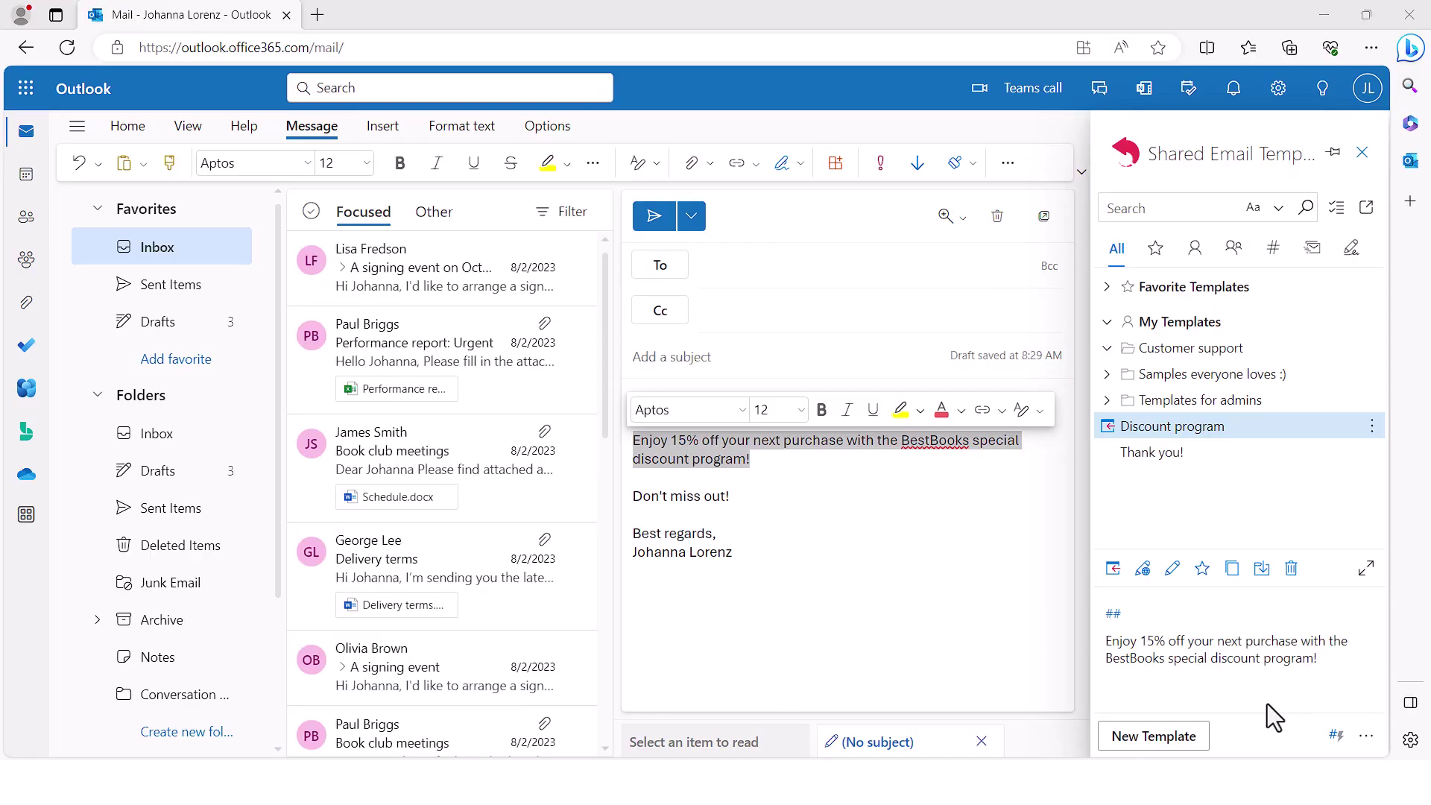
Edit the Discount program template to make '15%' bold and save it
click(1172, 568)
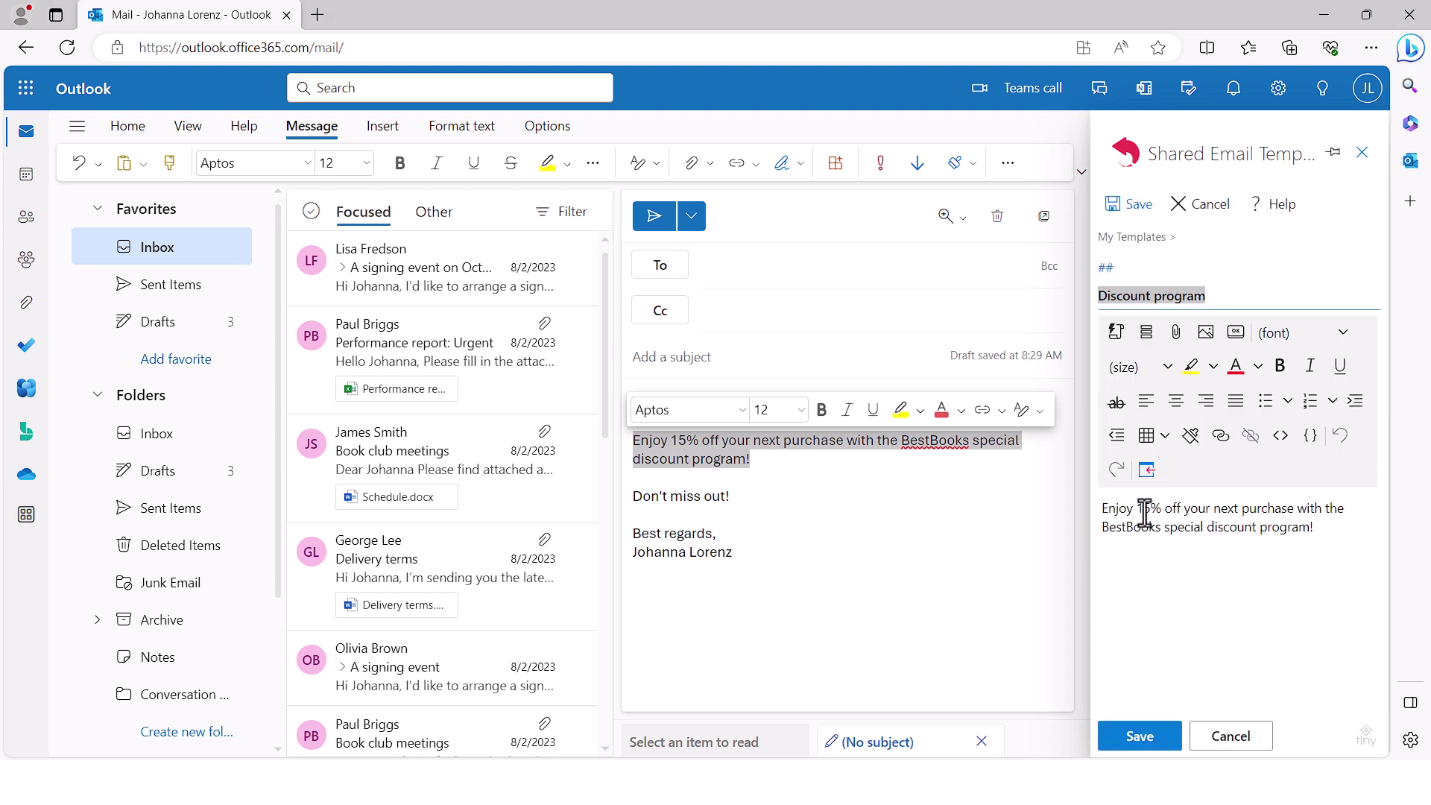
drag(1137, 509, 1153, 509)
click(1279, 369)
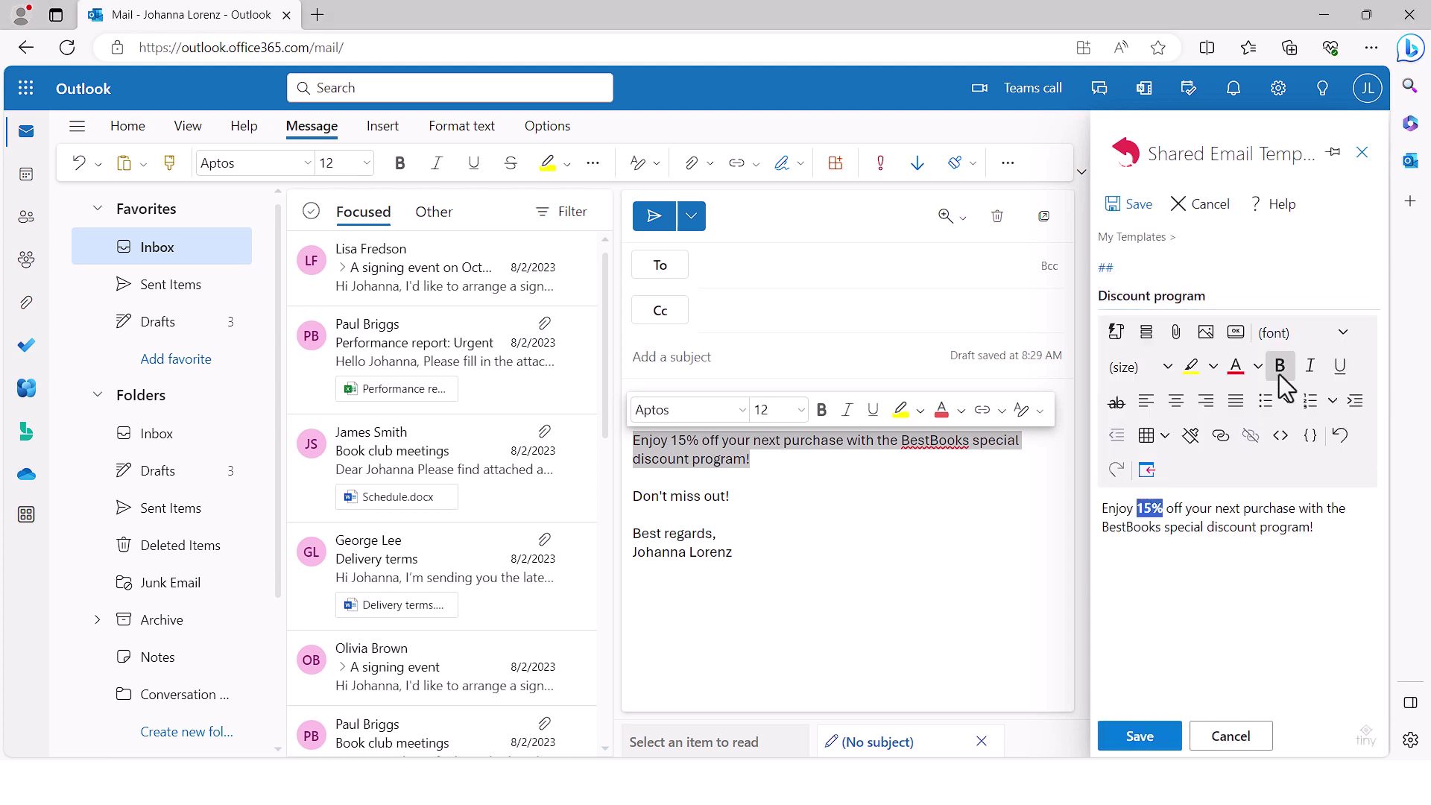
click(1170, 736)
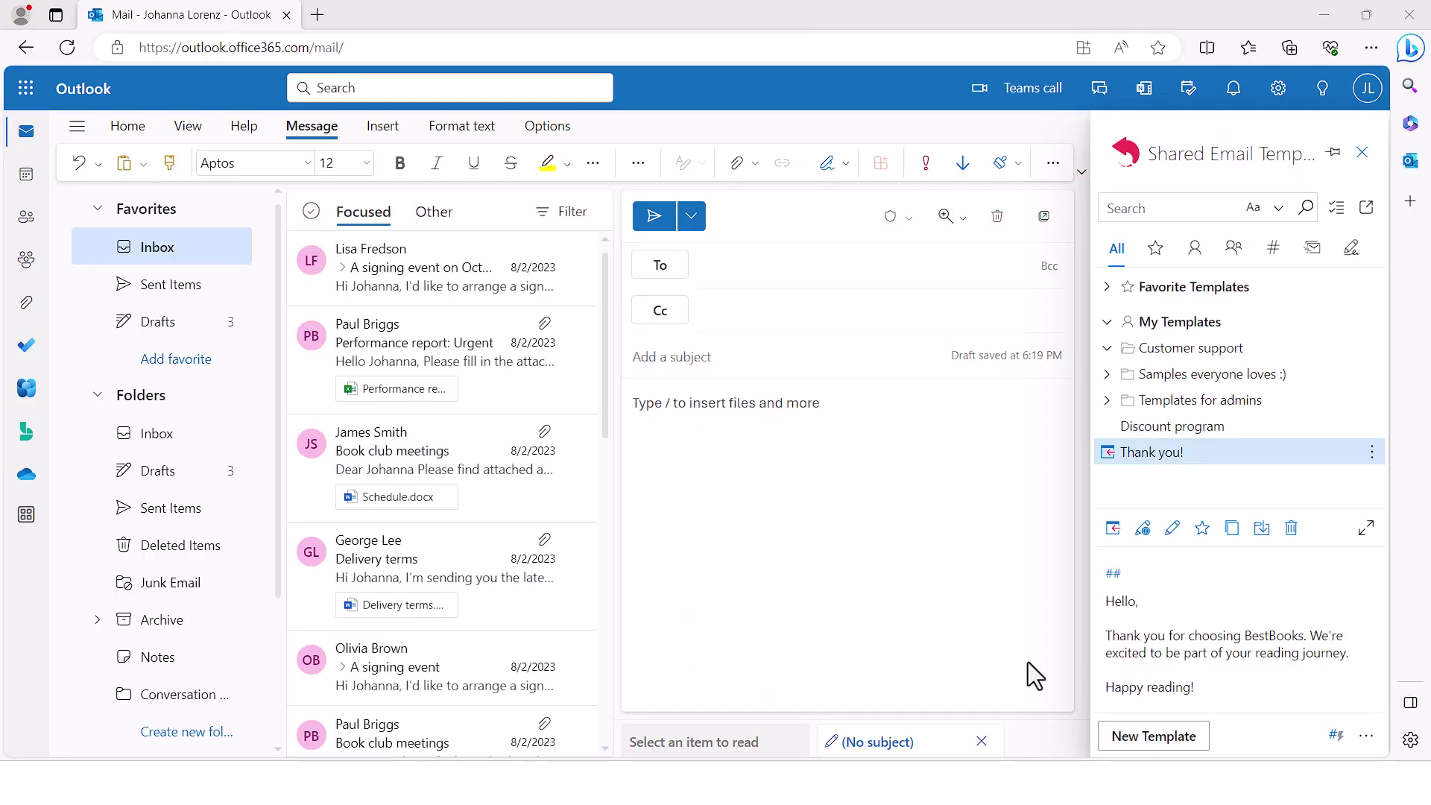
Insert only 'Hello … choosing BestBooks.' from the Thank you! template into the email
drag(1307, 637, 1103, 601)
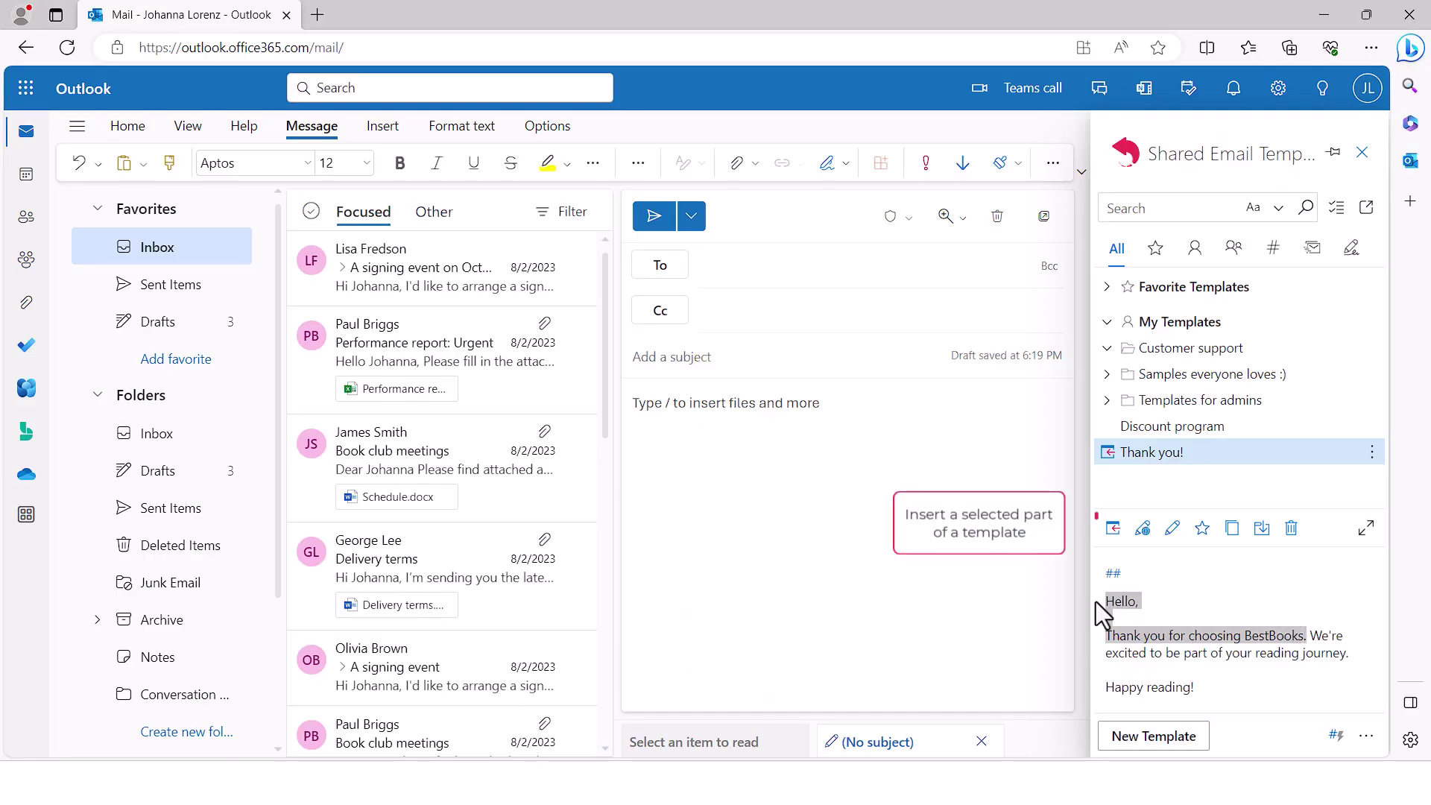
click(1113, 528)
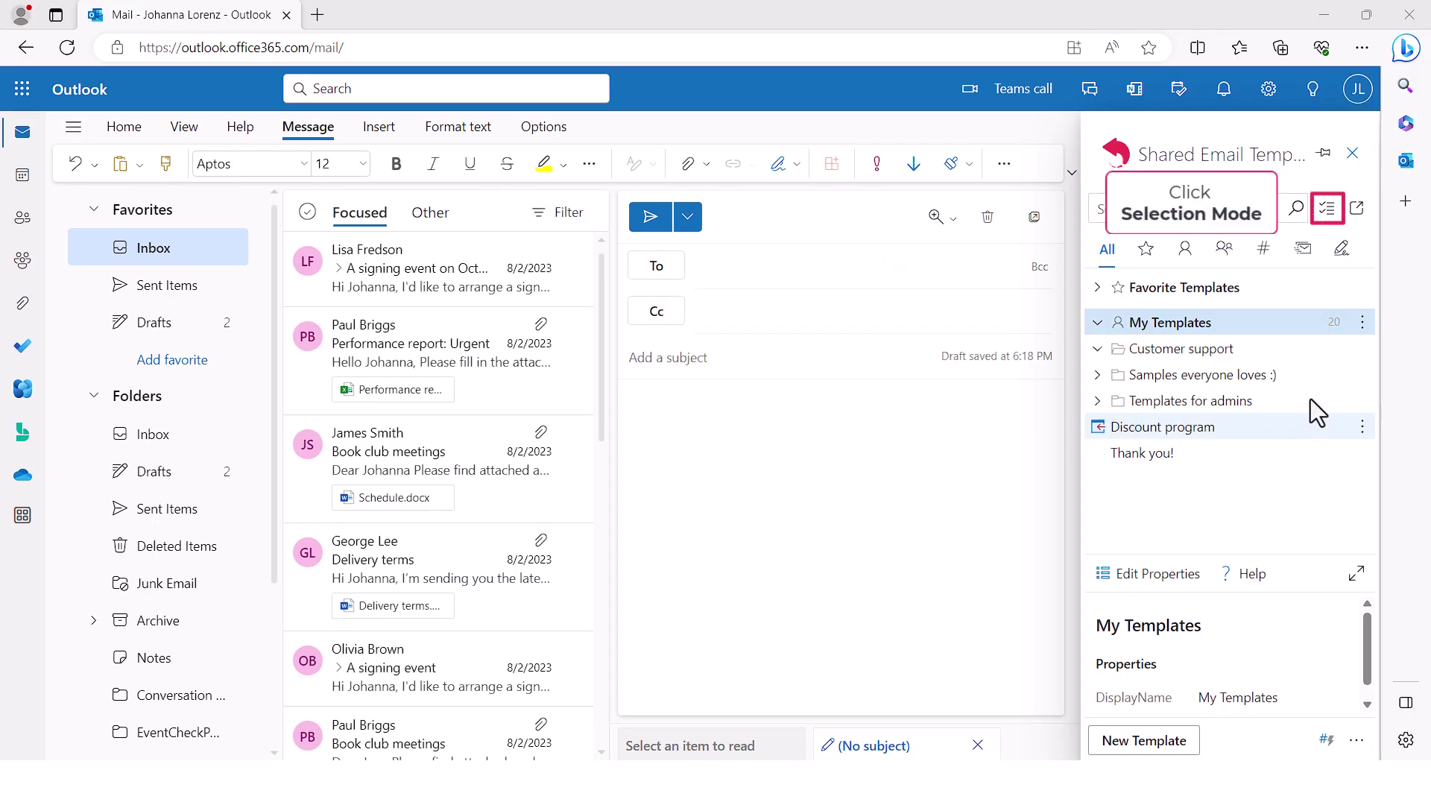
Move the Thank you! and Discount program templates into Customer support
click(1327, 209)
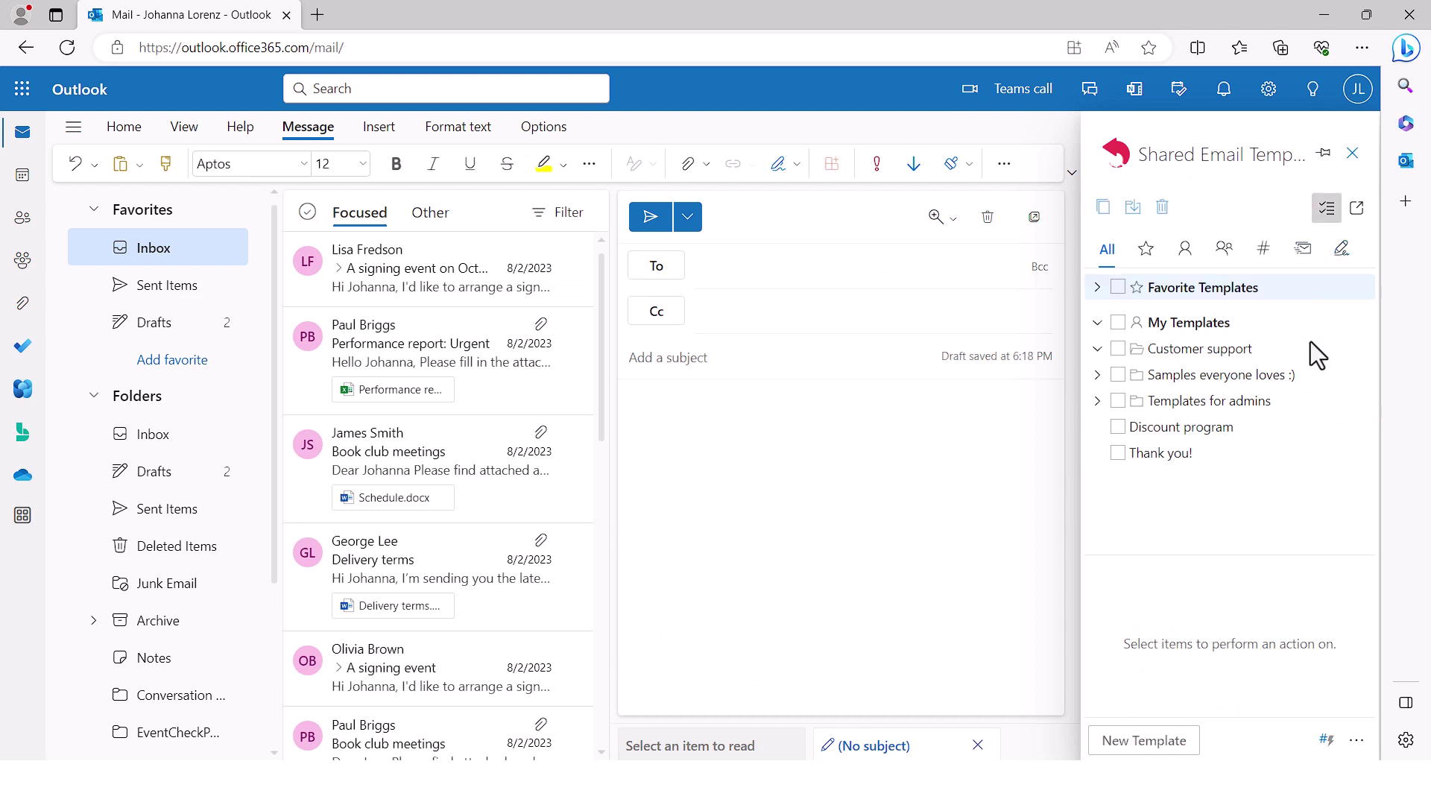
click(1117, 454)
click(1118, 431)
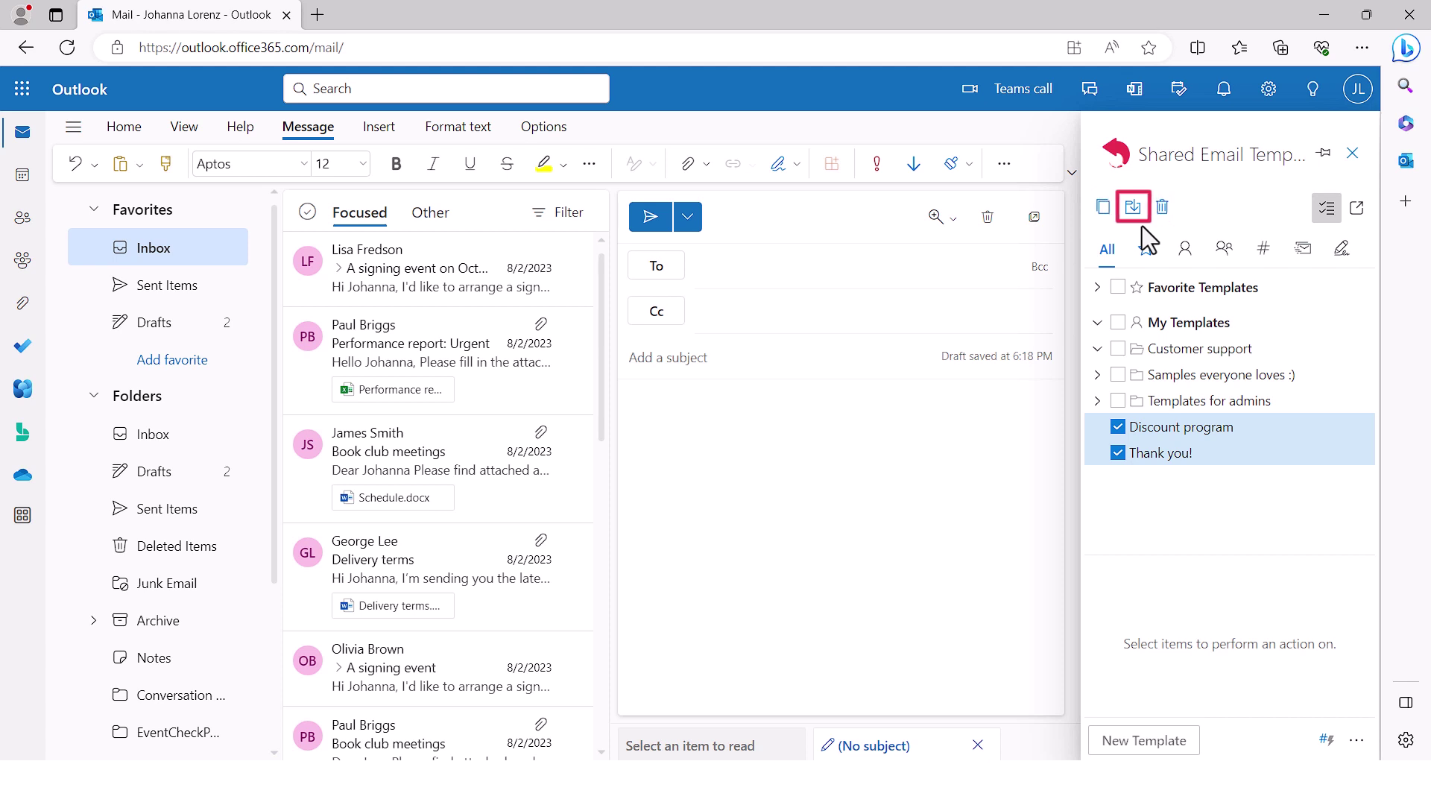
click(1134, 208)
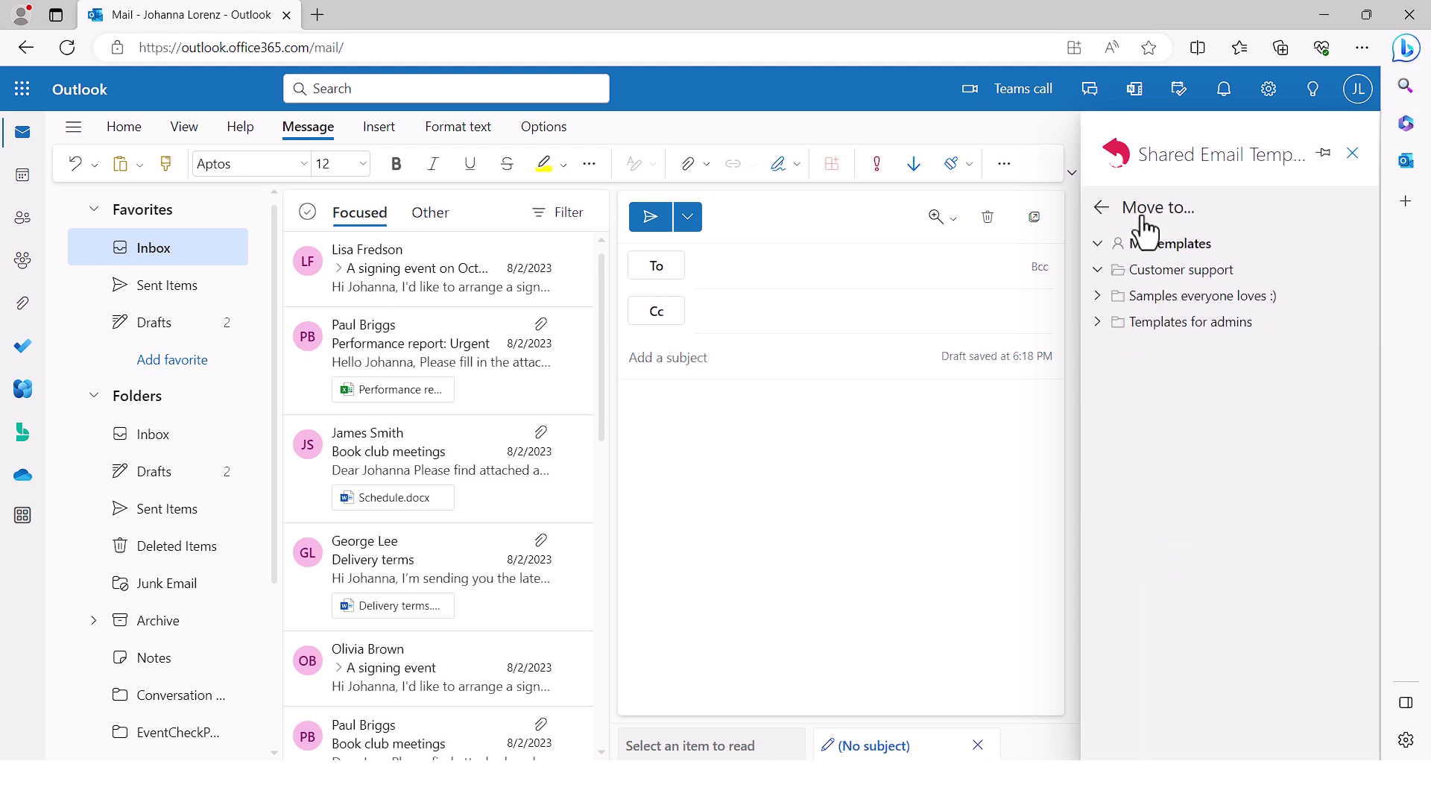
click(1181, 275)
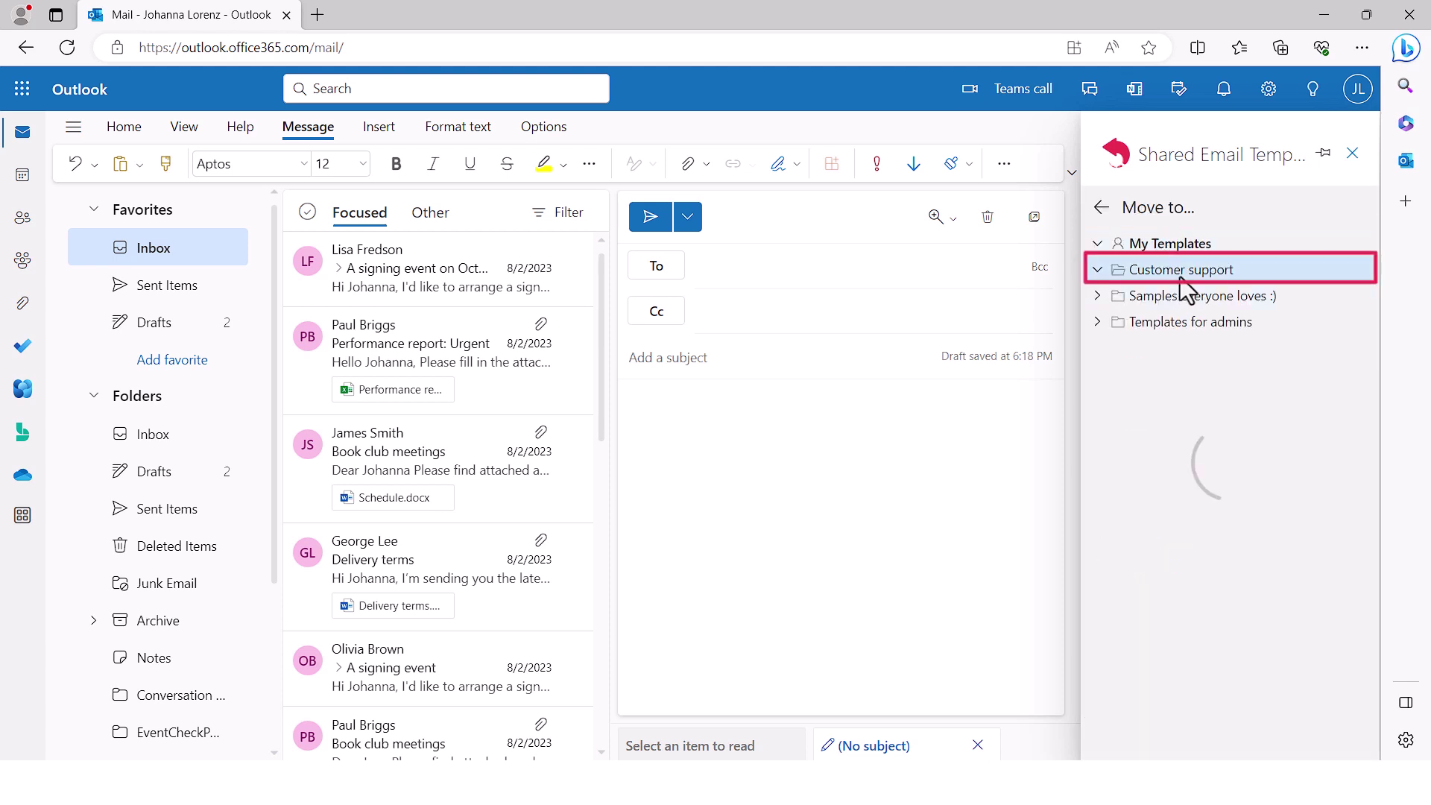